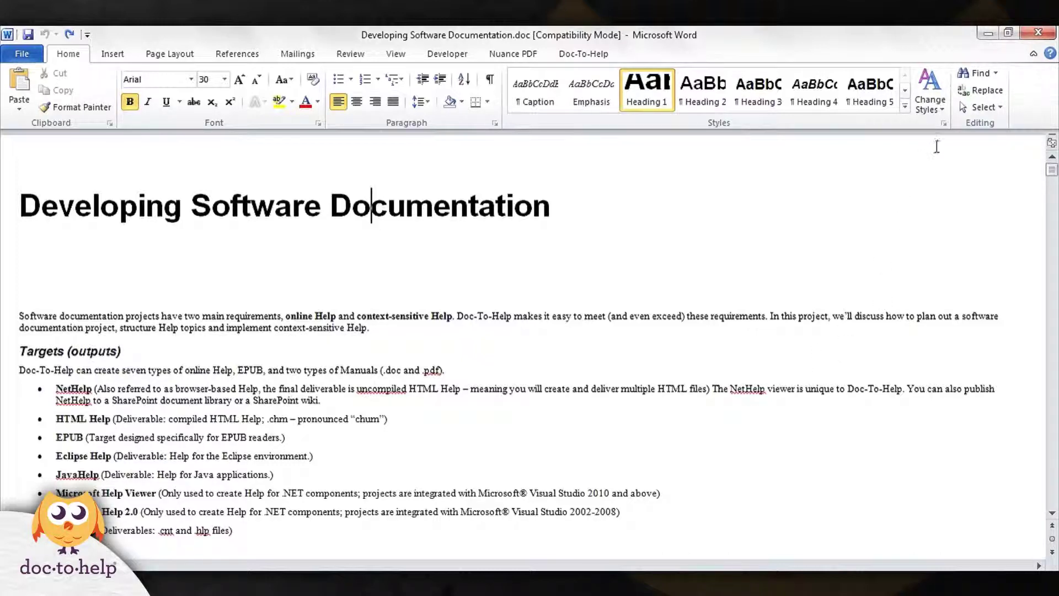
Show the Styles task pane beside the Developing Software Documentation text.
{"action": "left_click", "coordinate": [944, 124]}
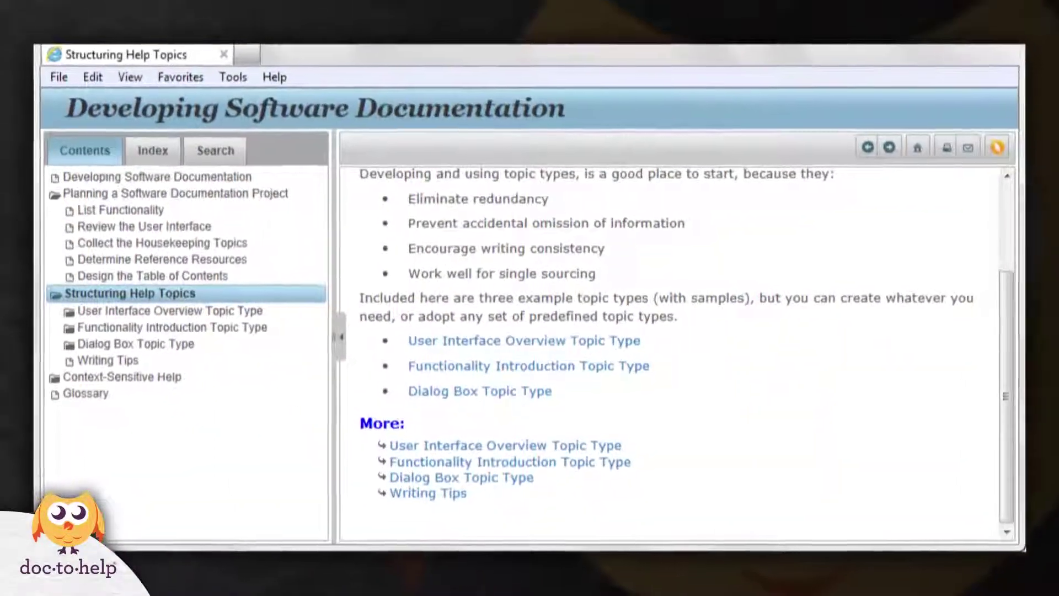
{"action": "scroll", "coordinate": [1040, 381], "scroll_direction": "down", "scroll_amount": 1}
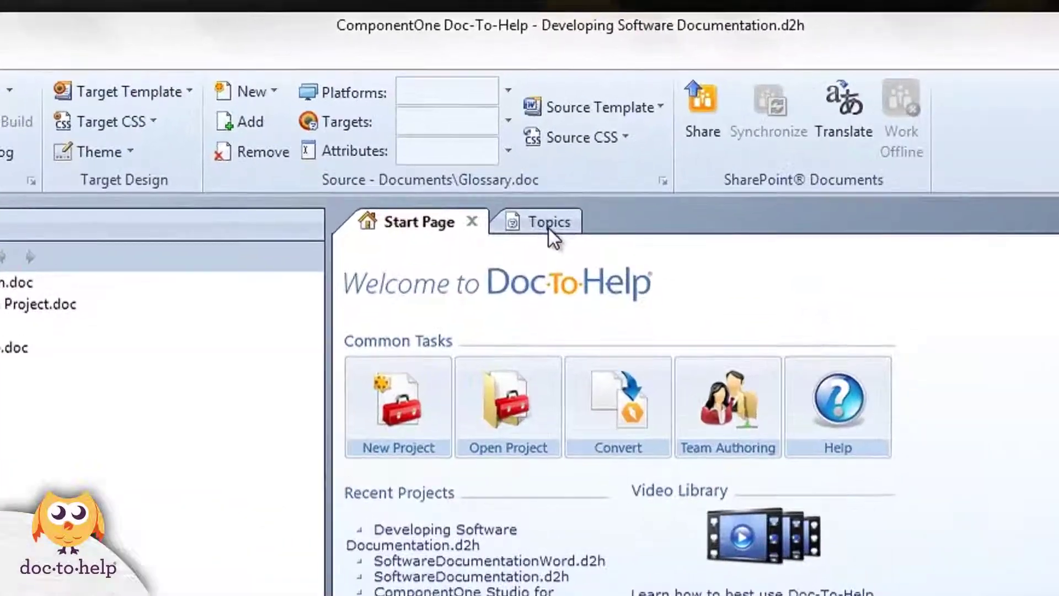
Open the Modify Style dialog for Heading 1 in the C1H_NOMARGIN.DOT template.
{"action": "left_click", "coordinate": [554, 275]}
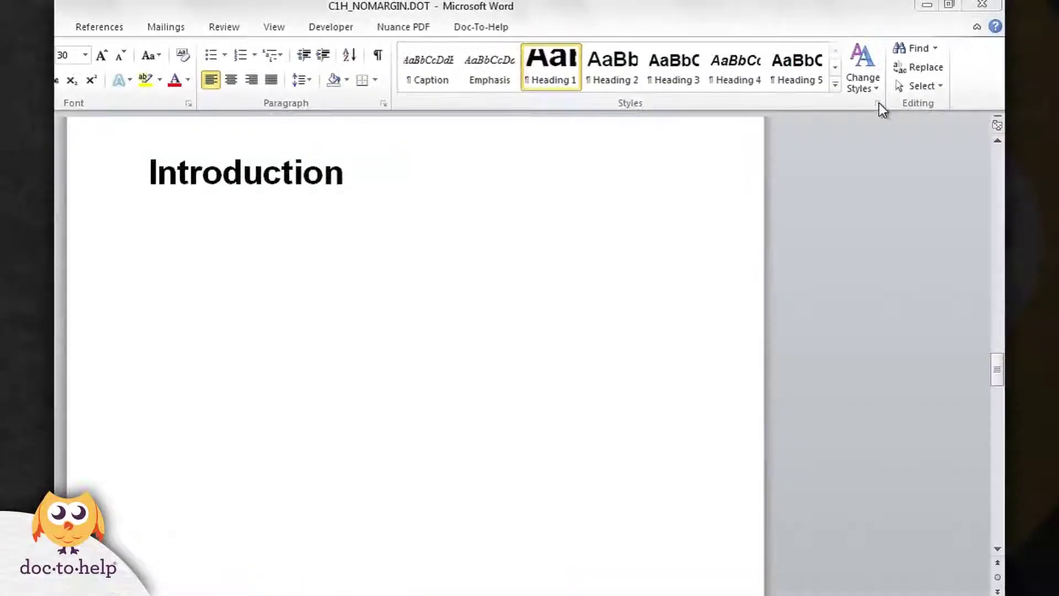
{"action": "left_click", "coordinate": [878, 103]}
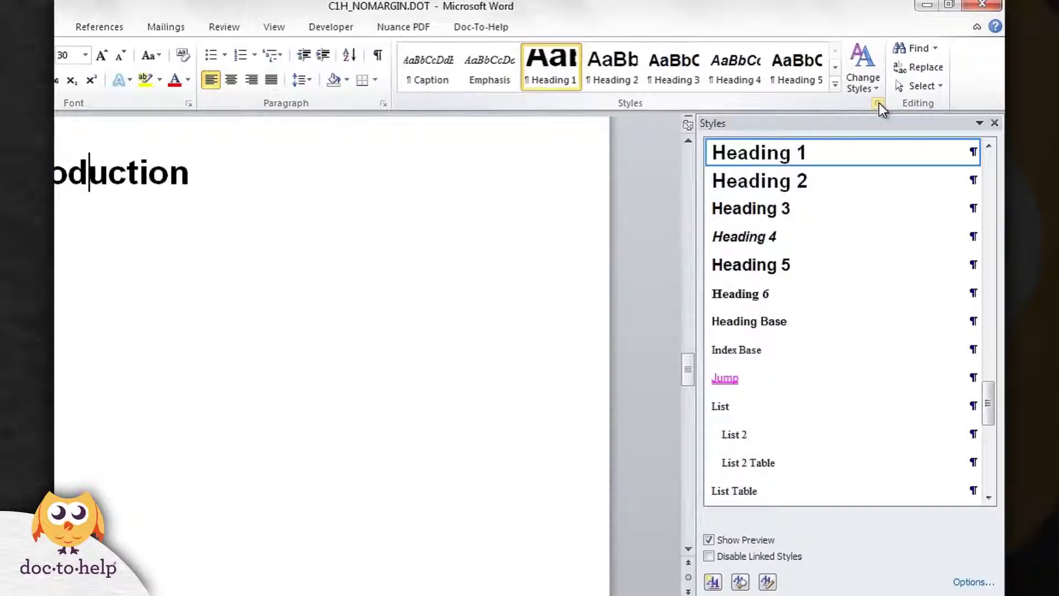
{"action": "left_click", "coordinate": [972, 152]}
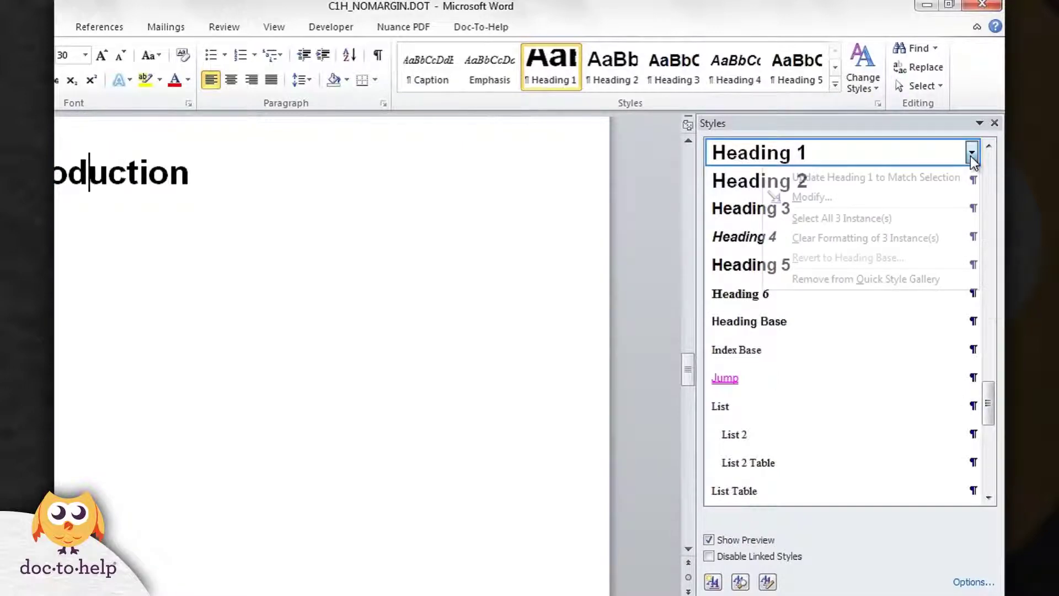
{"action": "left_click", "coordinate": [883, 196]}
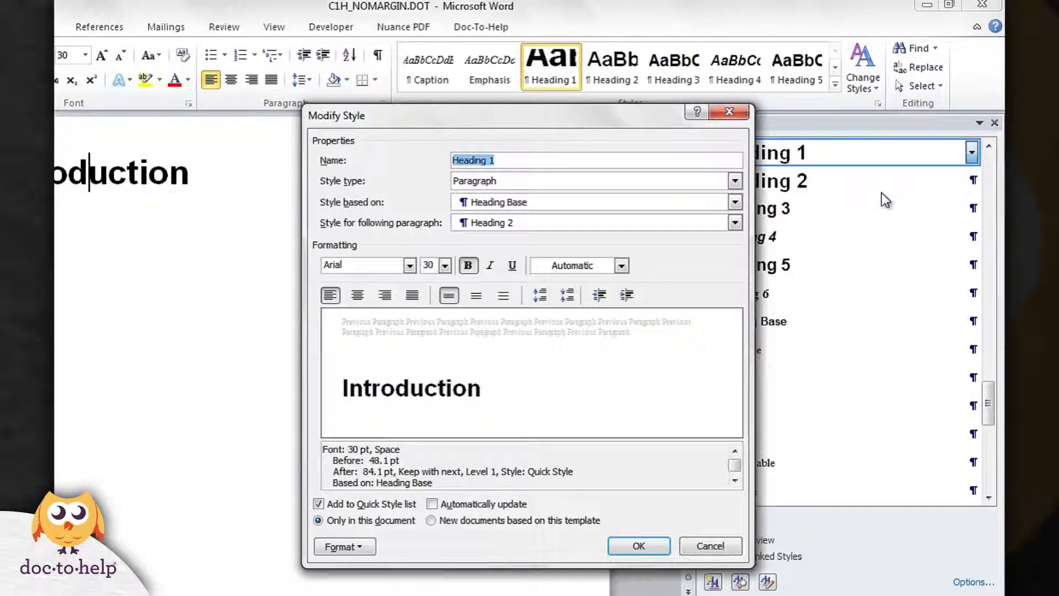
Set the Heading 1 font to red Calibri Light, 26 pt.
{"action": "left_click", "coordinate": [410, 267]}
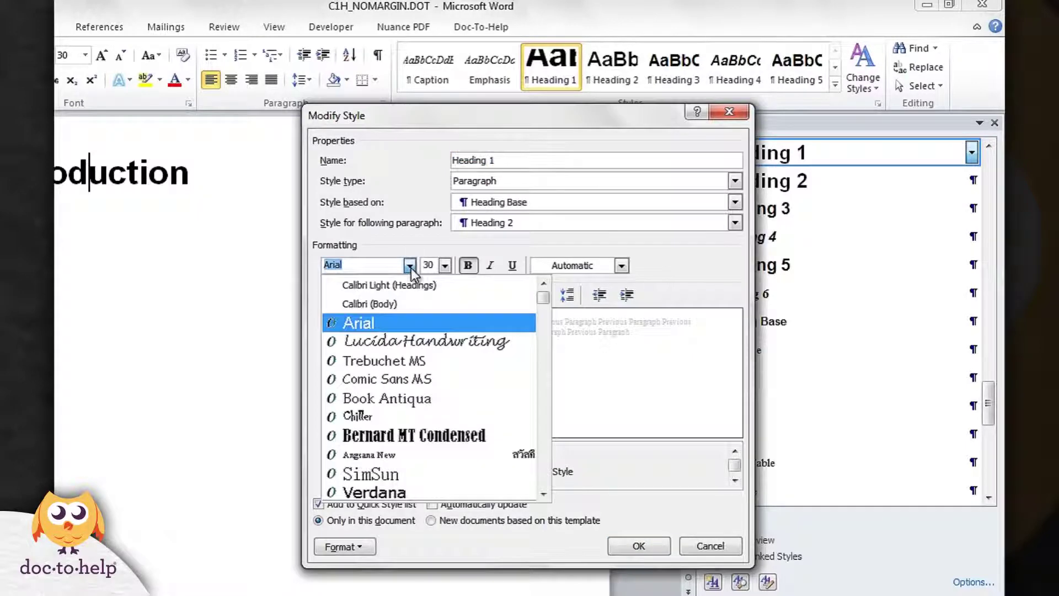
{"action": "left_click", "coordinate": [407, 286]}
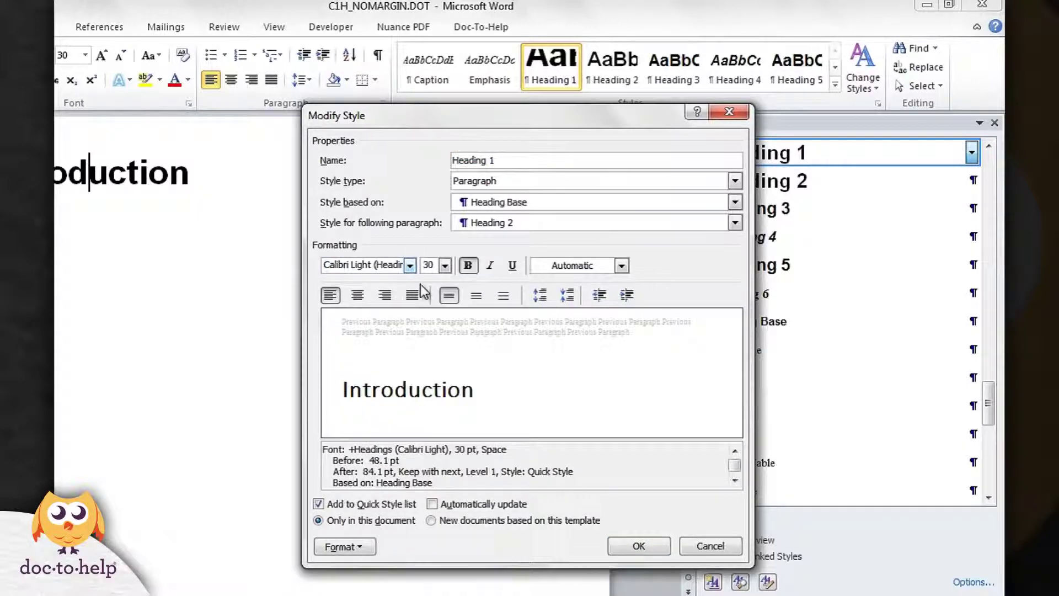
{"action": "left_click", "coordinate": [444, 266]}
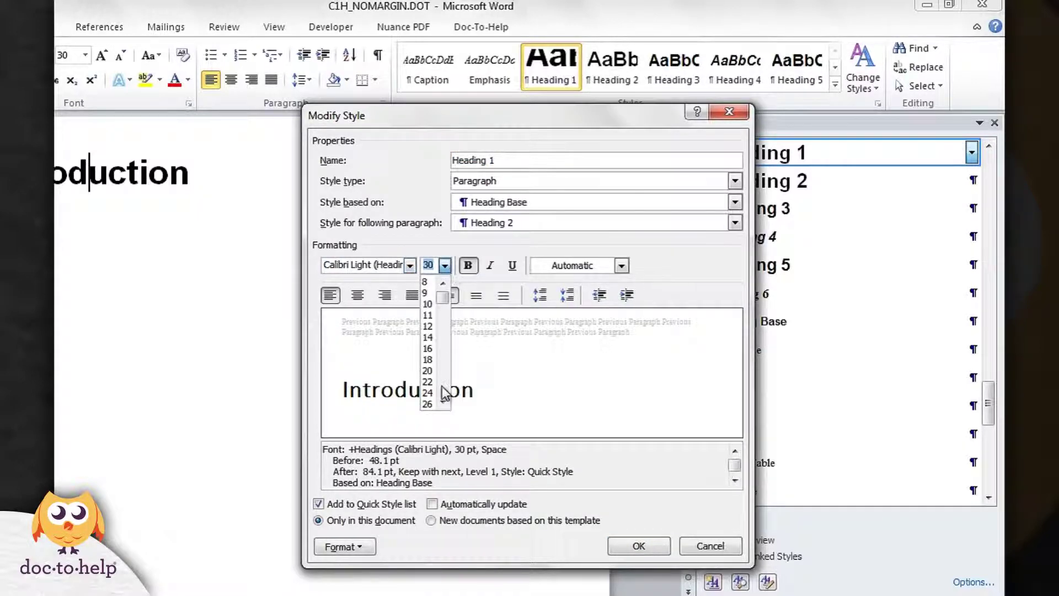
{"action": "left_click", "coordinate": [428, 404]}
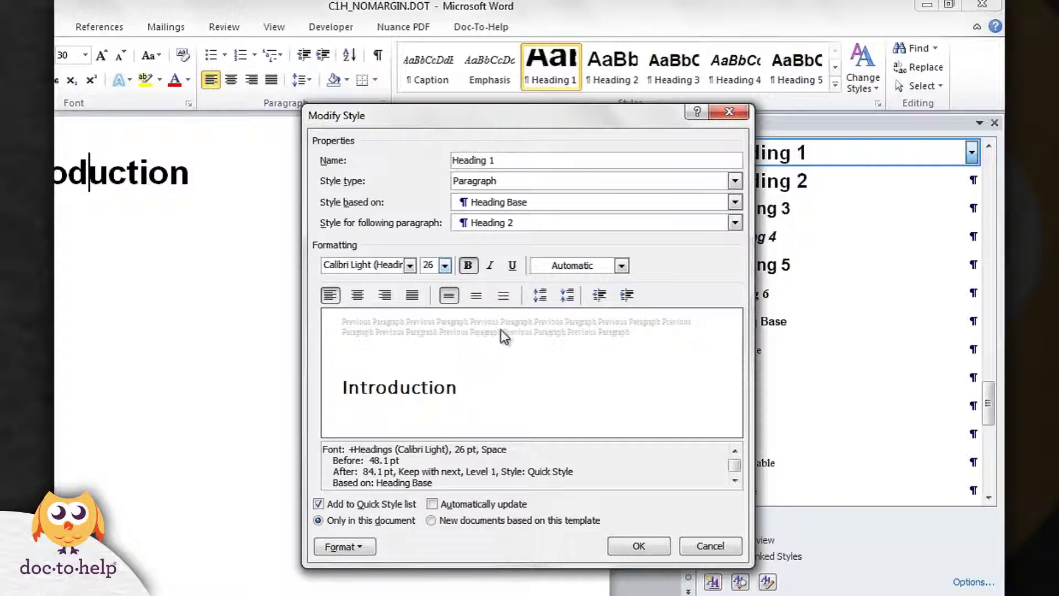
{"action": "left_click", "coordinate": [622, 266]}
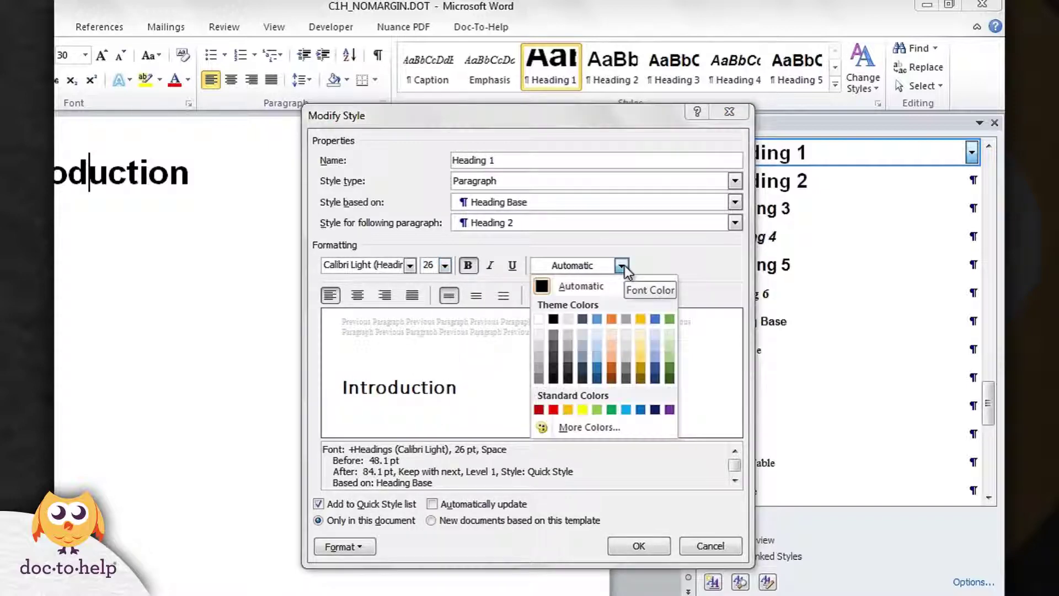
{"action": "left_click", "coordinate": [554, 411]}
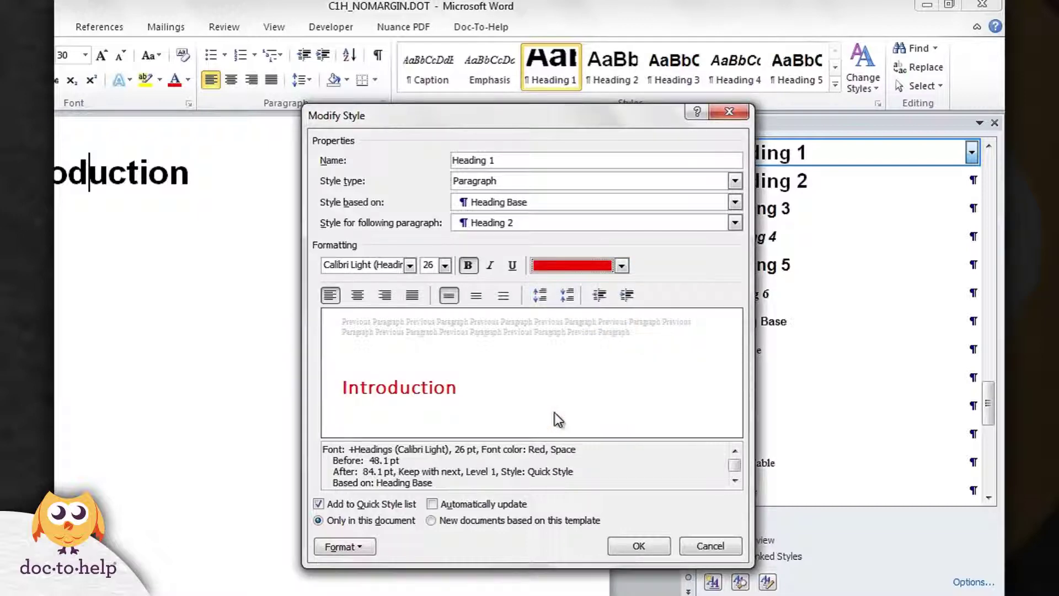
Set Heading 1's paragraph spacing before to 30 pt.
{"action": "left_click", "coordinate": [343, 546]}
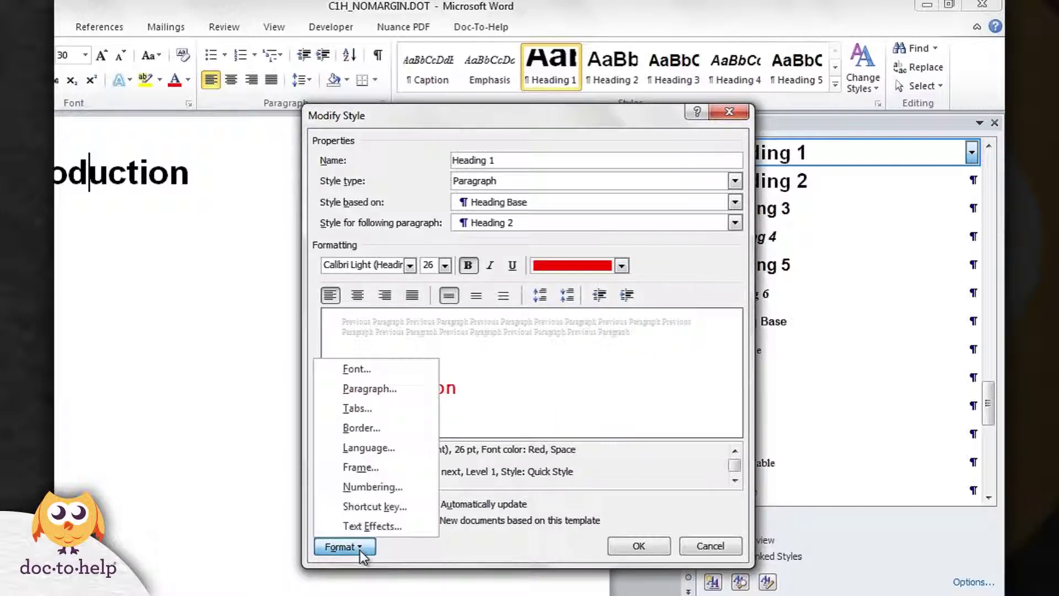
{"action": "left_click", "coordinate": [387, 389]}
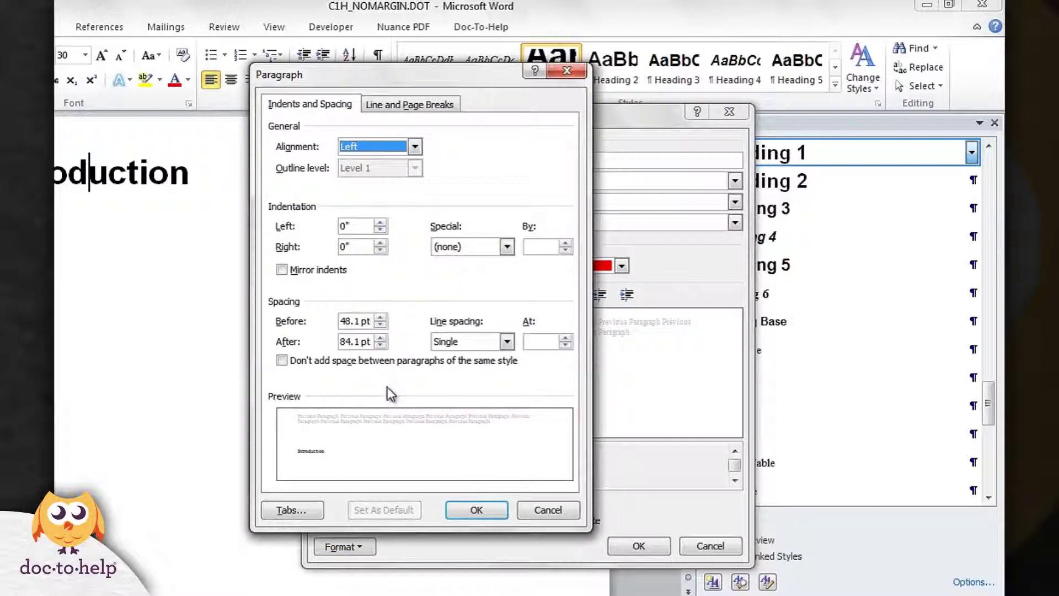
{"action": "left_click", "coordinate": [380, 325]}
{"action": "left_click", "coordinate": [380, 324]}
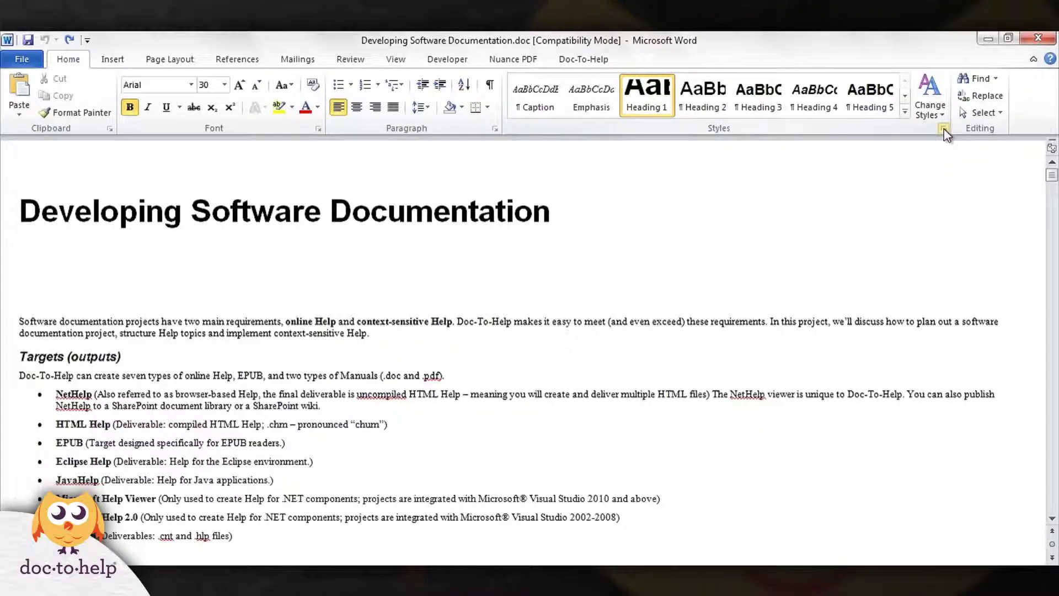
Show the Styles list and Doc-To-Help ribbon, then browse the full style list.
{"action": "left_click", "coordinate": [945, 129]}
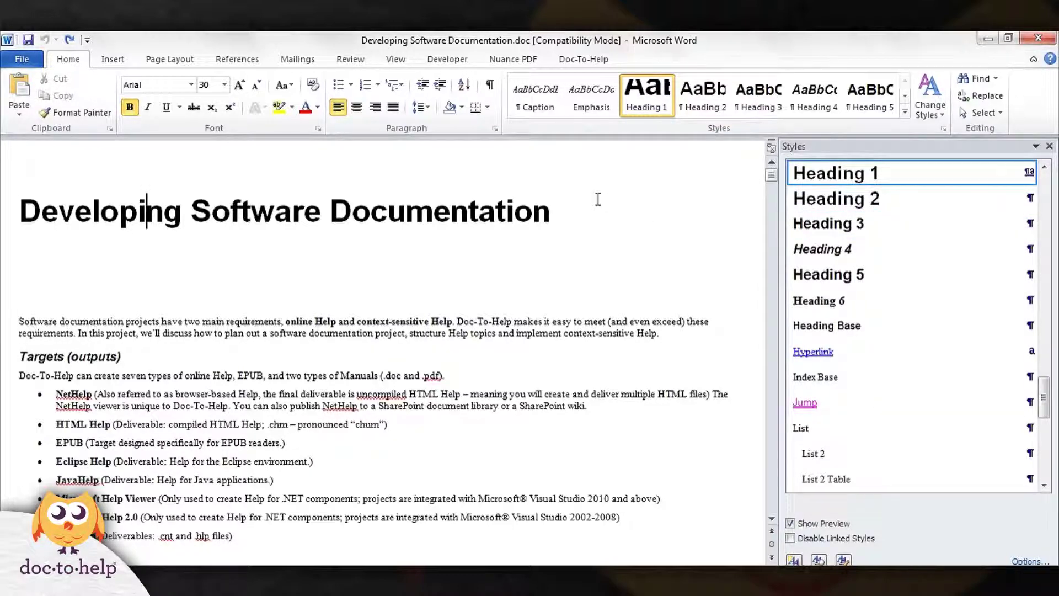
{"action": "left_click", "coordinate": [587, 57]}
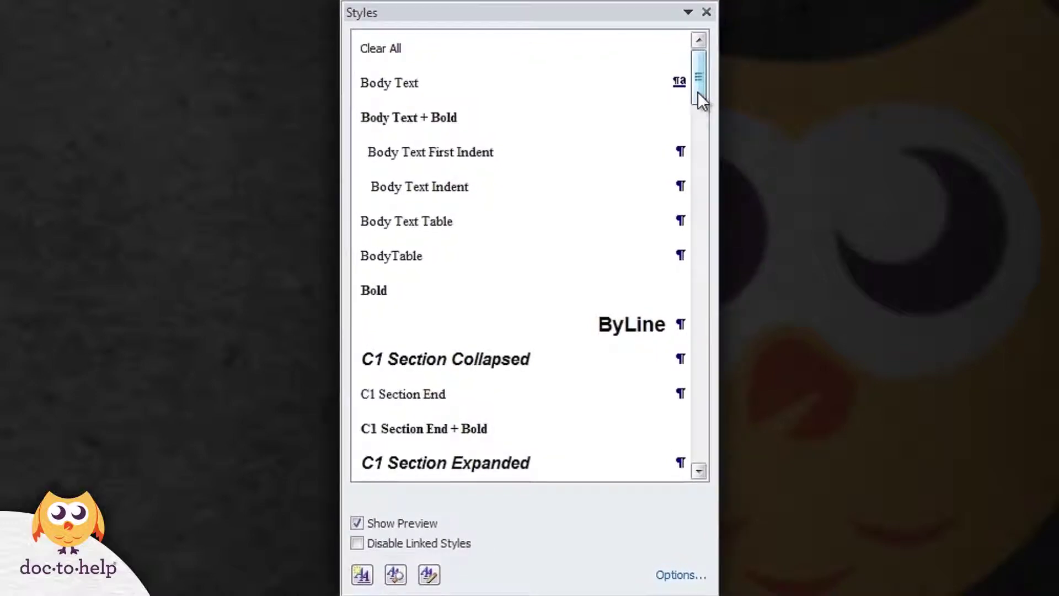
{"action": "left_click_drag", "start_coordinate": [698, 92], "coordinate": [705, 293]}
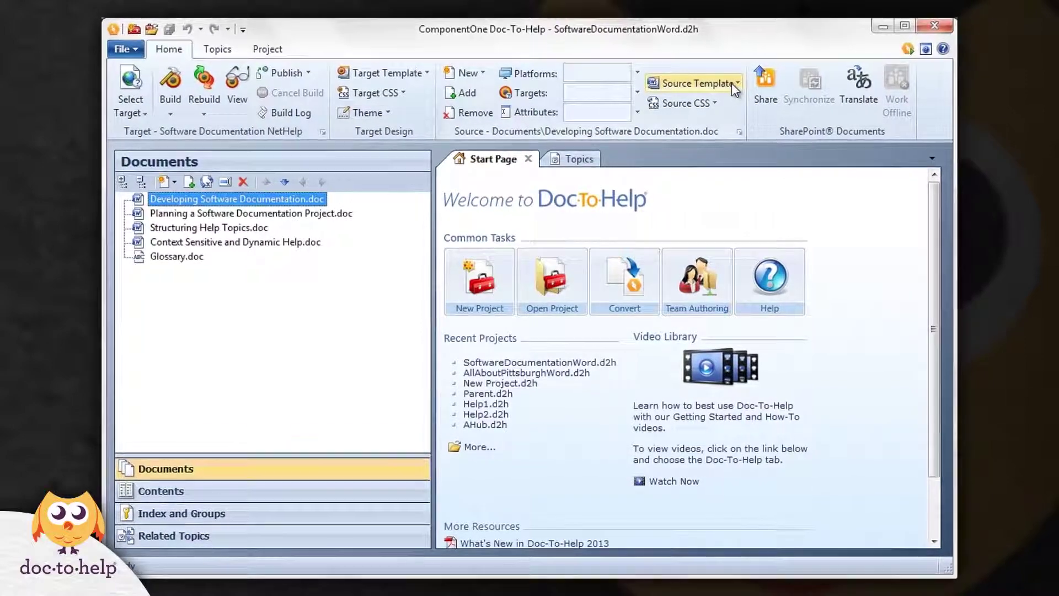
Check in Doc-To-Help that the document's source template is C1H_NOMARGIN.DOT.
{"action": "left_click", "coordinate": [733, 82]}
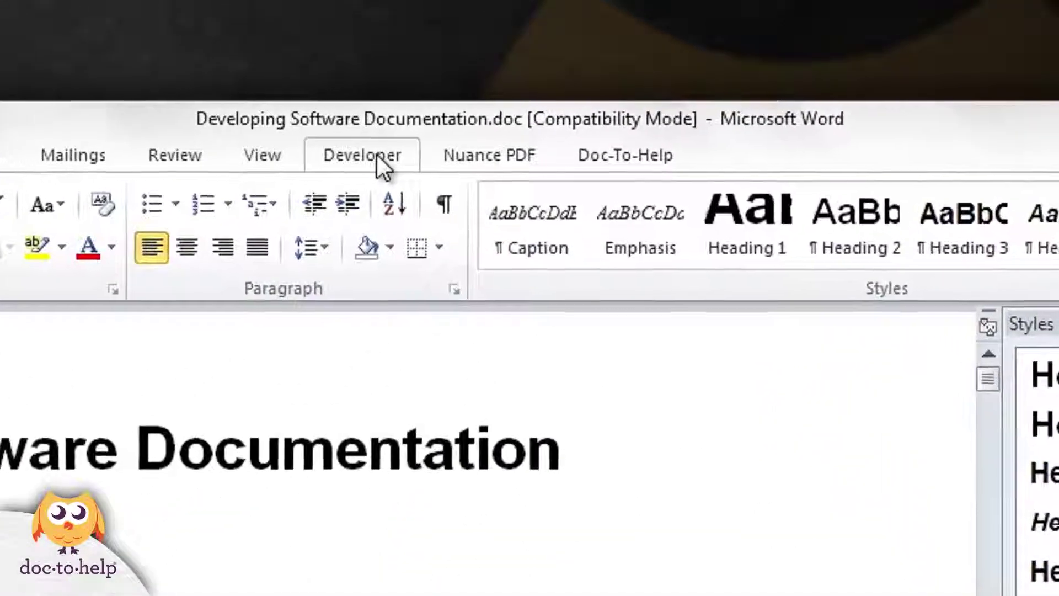
Open Templates and Add-ins from the Developer ribbon to confirm C1H_NOMARGIN.DOT is attached.
{"action": "left_click", "coordinate": [377, 156]}
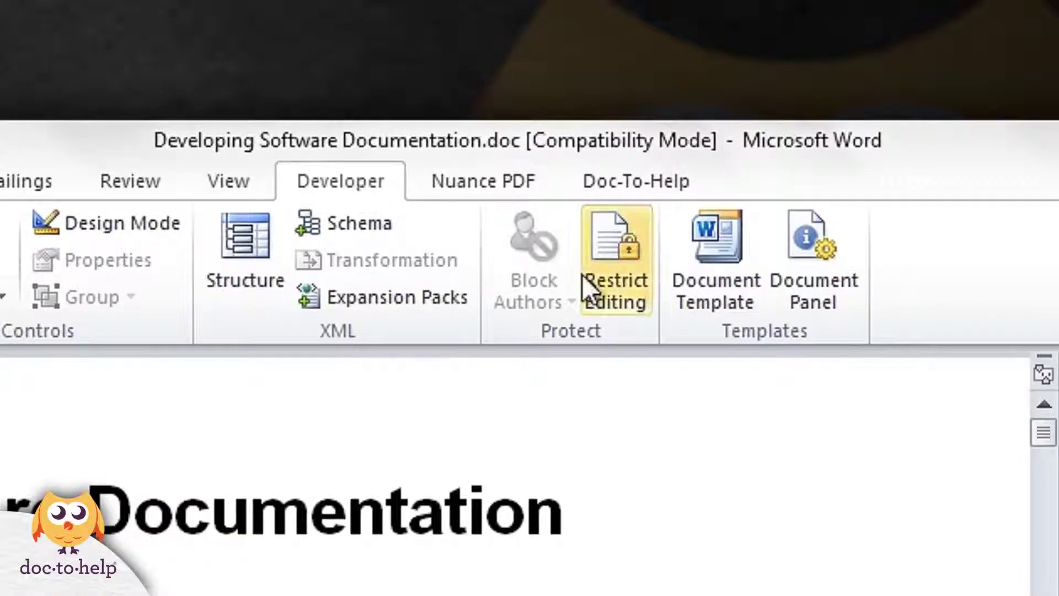
{"action": "left_click", "coordinate": [698, 303]}
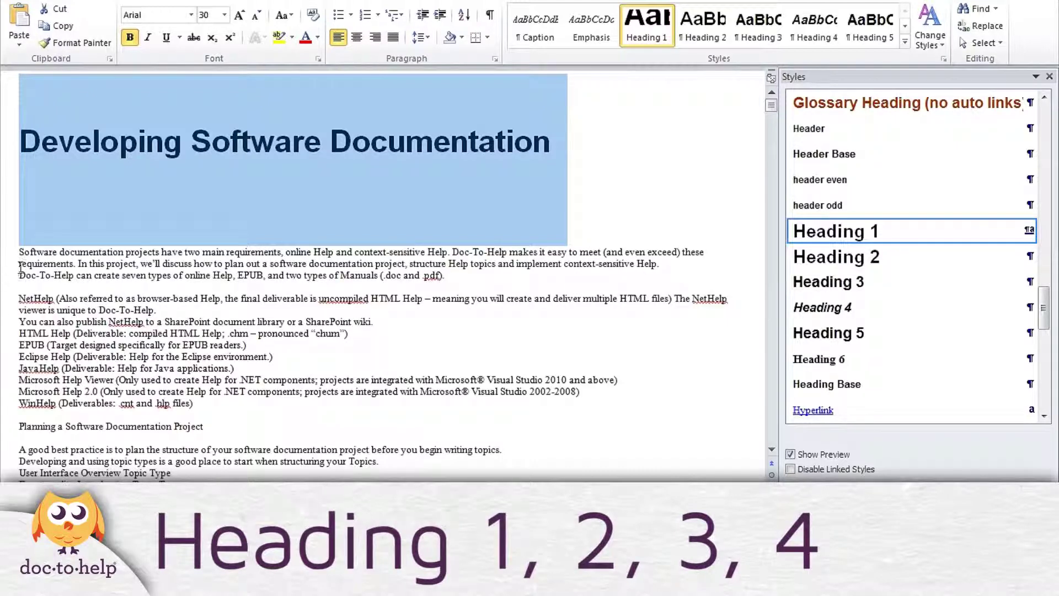
Apply the Body Text style to the two introductory paragraphs.
{"action": "left_click", "coordinate": [20, 251]}
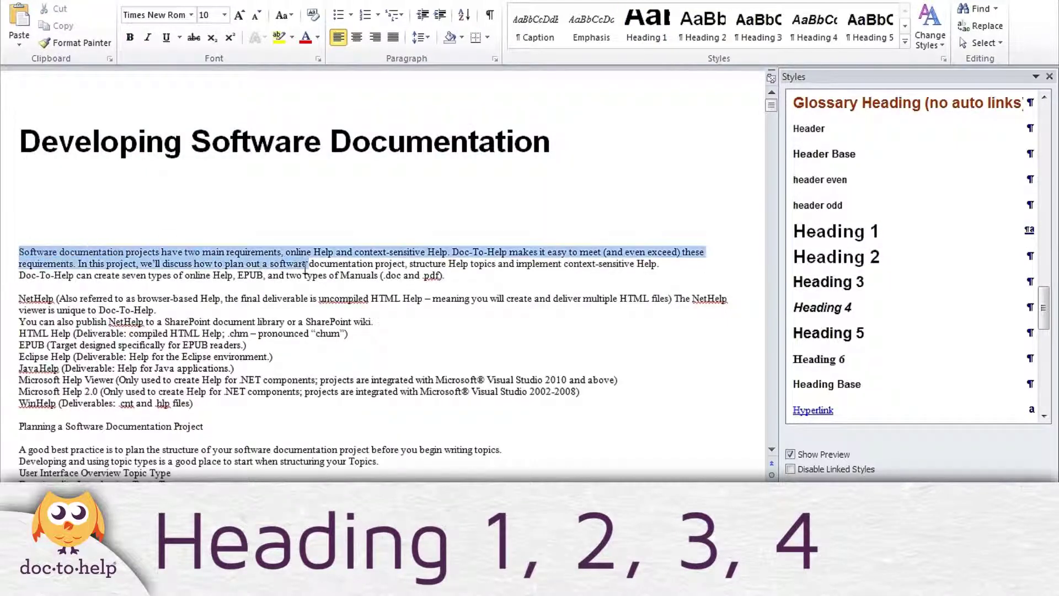
{"action": "left_click_drag", "start_coordinate": [64, 255], "coordinate": [452, 279]}
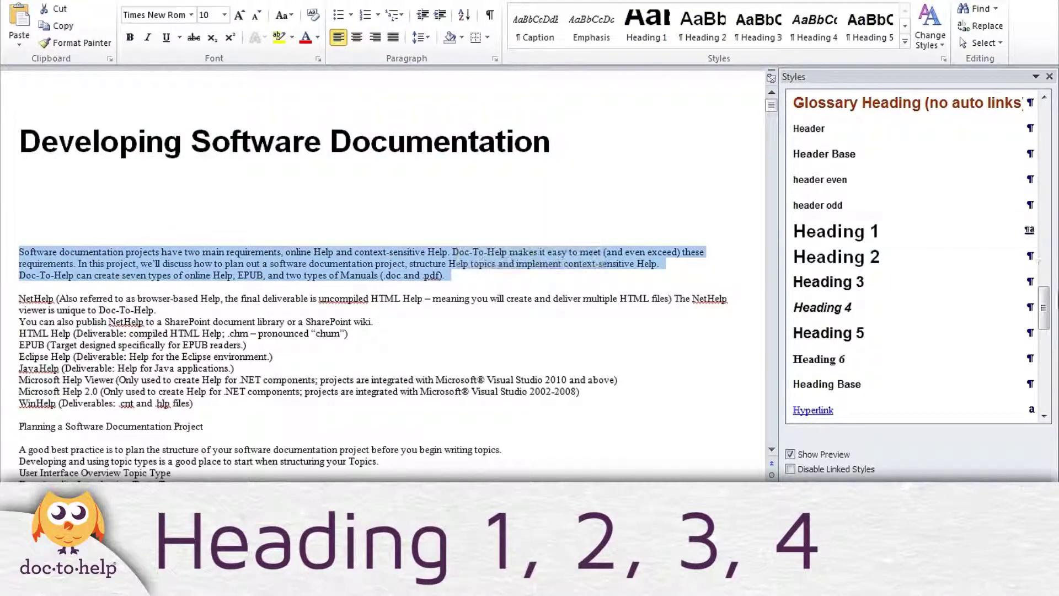
{"action": "left_click_drag", "start_coordinate": [1047, 302], "coordinate": [1052, 133]}
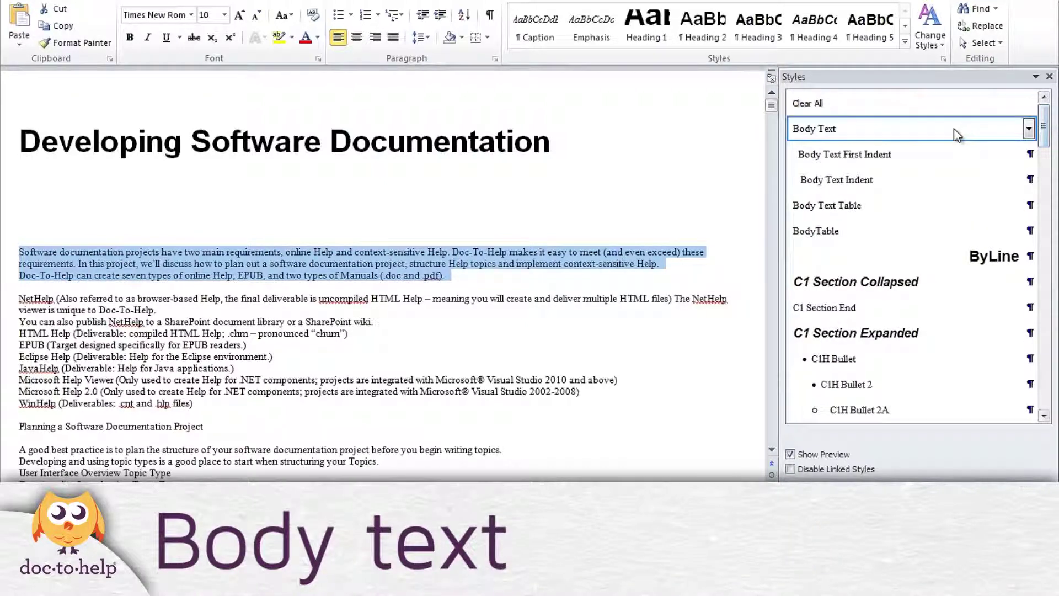
{"action": "left_click", "coordinate": [955, 132]}
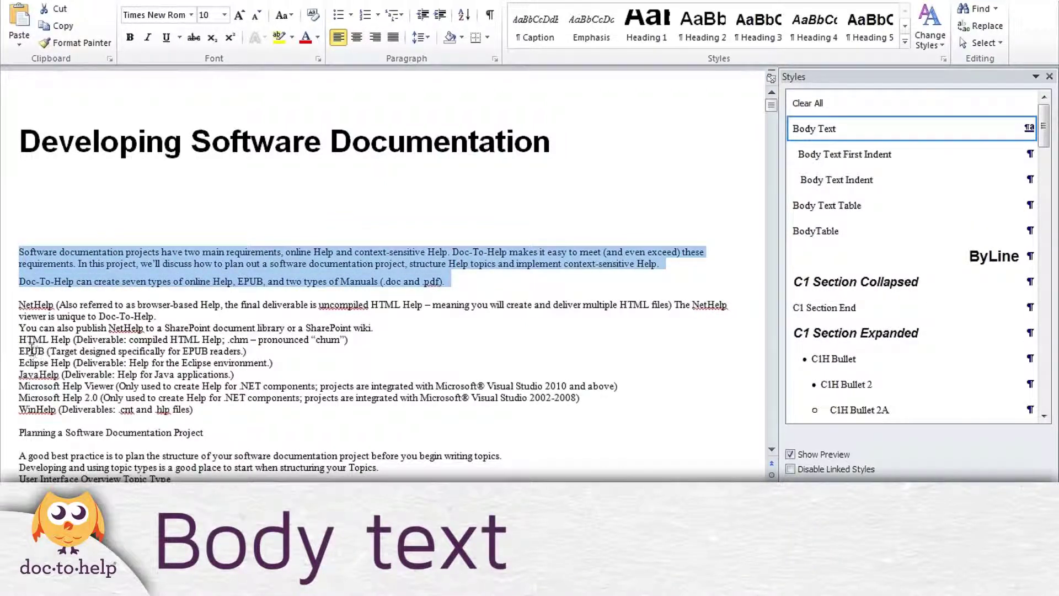
Apply C1H Bullet to the output list from NetHelp through WinHelp.
{"action": "left_click", "coordinate": [21, 307]}
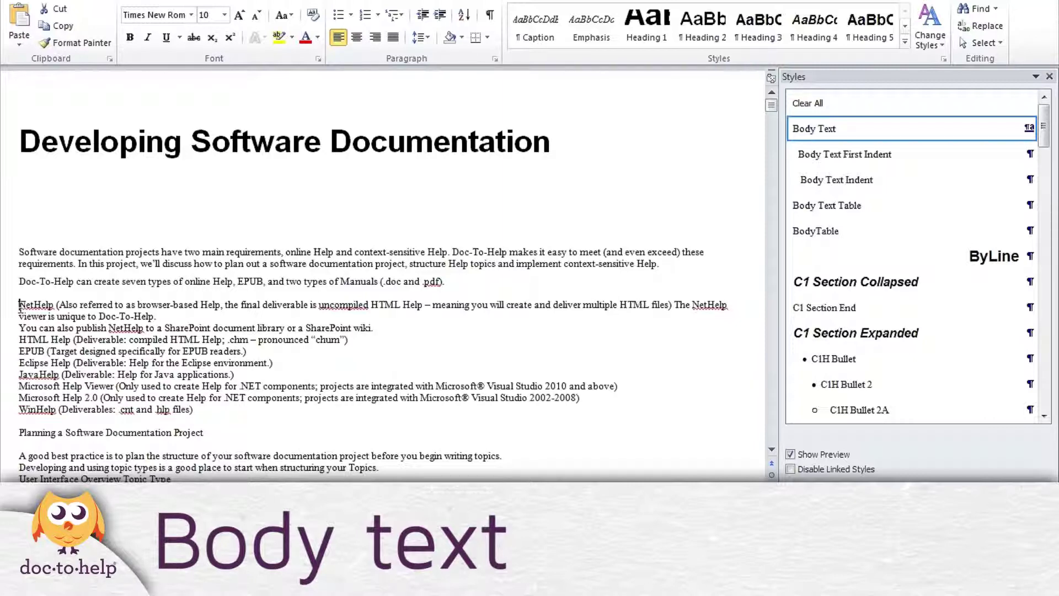
{"action": "left_click_drag", "start_coordinate": [19, 305], "coordinate": [252, 414]}
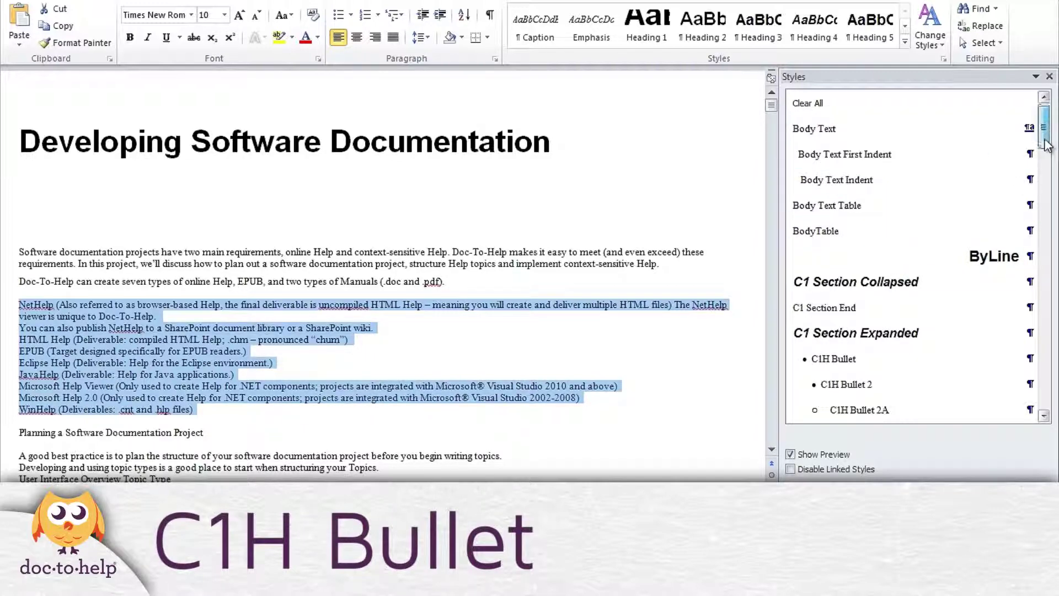
{"action": "left_click_drag", "start_coordinate": [1048, 145], "coordinate": [1048, 162]}
{"action": "left_click", "coordinate": [882, 241]}
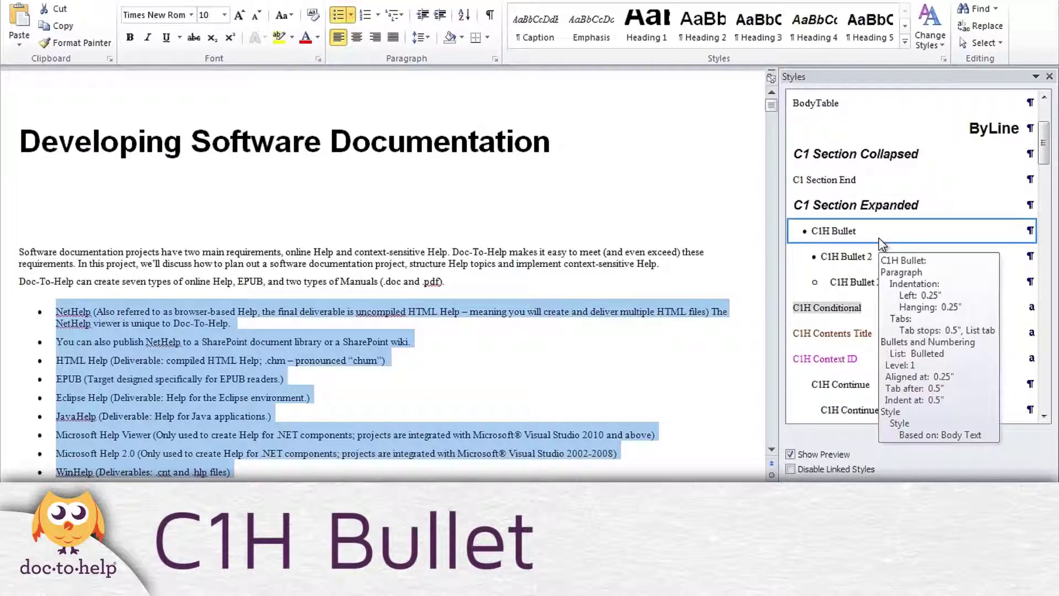
Restyle the SharePoint line via C1H Bullet 2 and 2A to C1H Continue.
{"action": "left_click", "coordinate": [119, 353]}
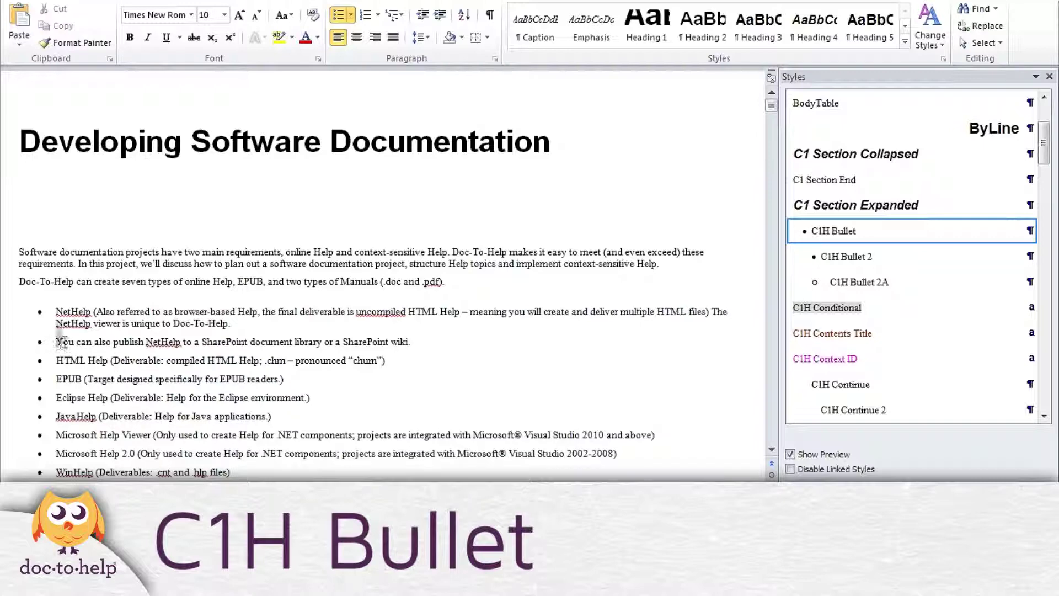
{"action": "left_click_drag", "start_coordinate": [58, 342], "coordinate": [418, 339]}
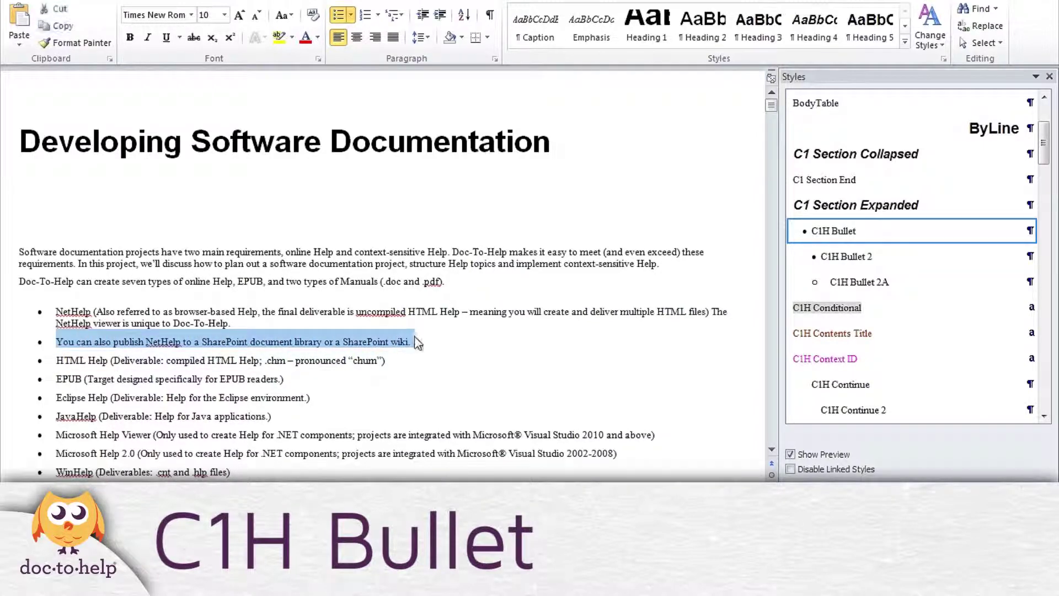
{"action": "left_click", "coordinate": [834, 264]}
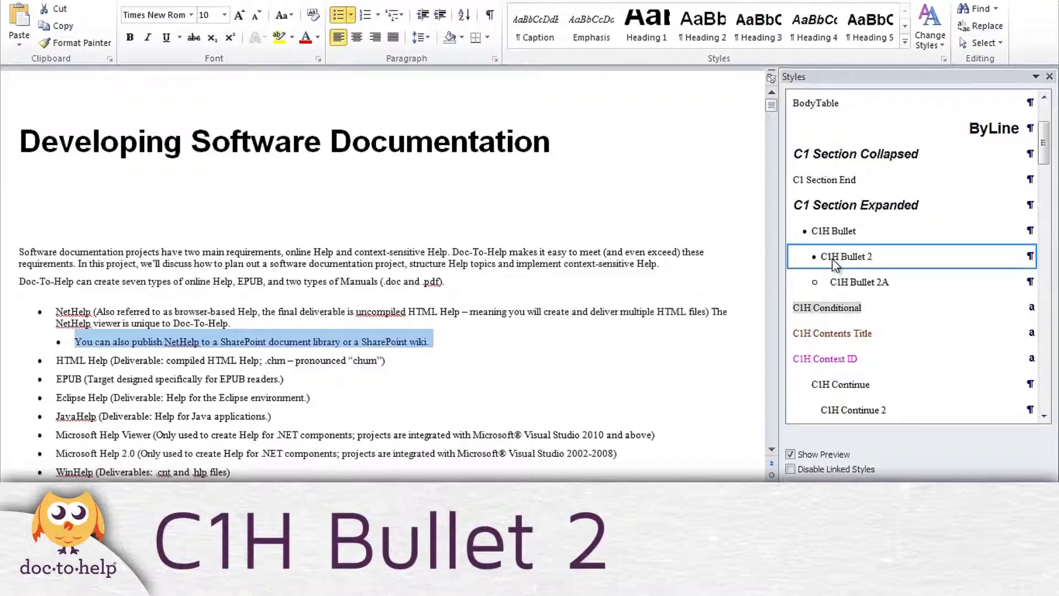
{"action": "left_click", "coordinate": [847, 287]}
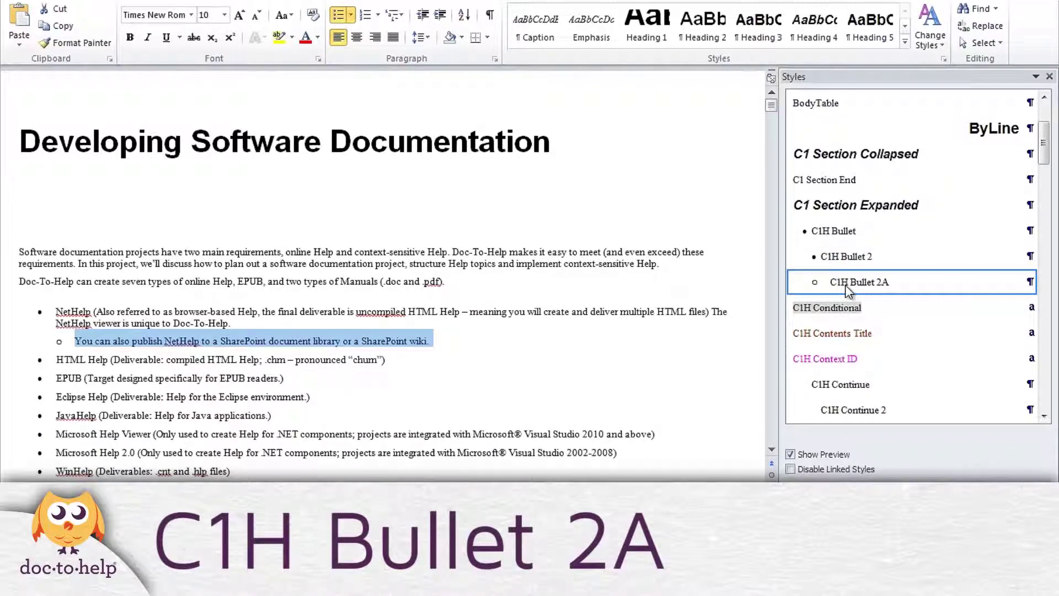
{"action": "left_click", "coordinate": [839, 386]}
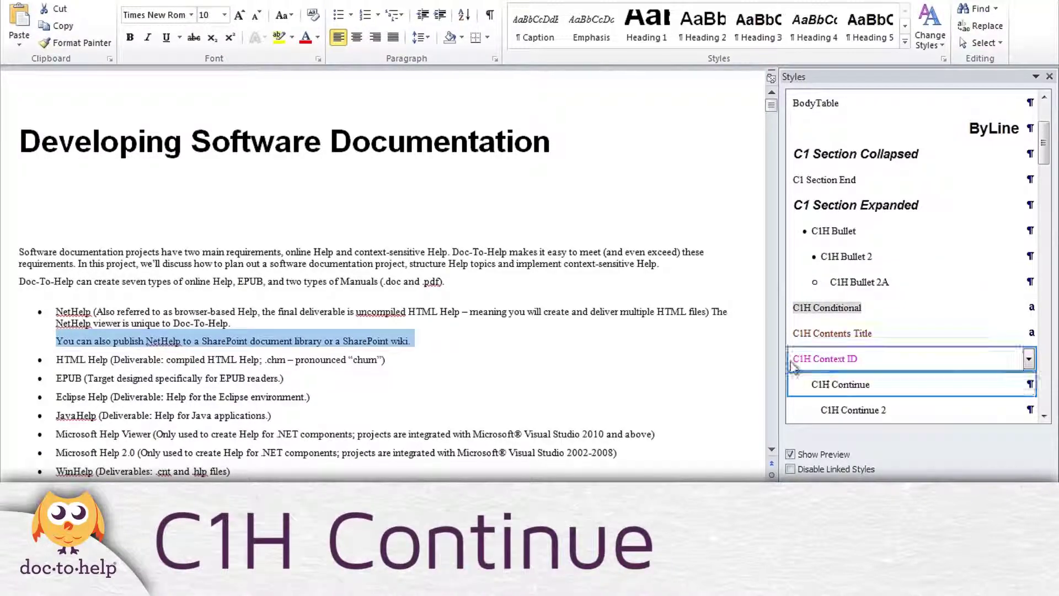
{"action": "left_click", "coordinate": [772, 111]}
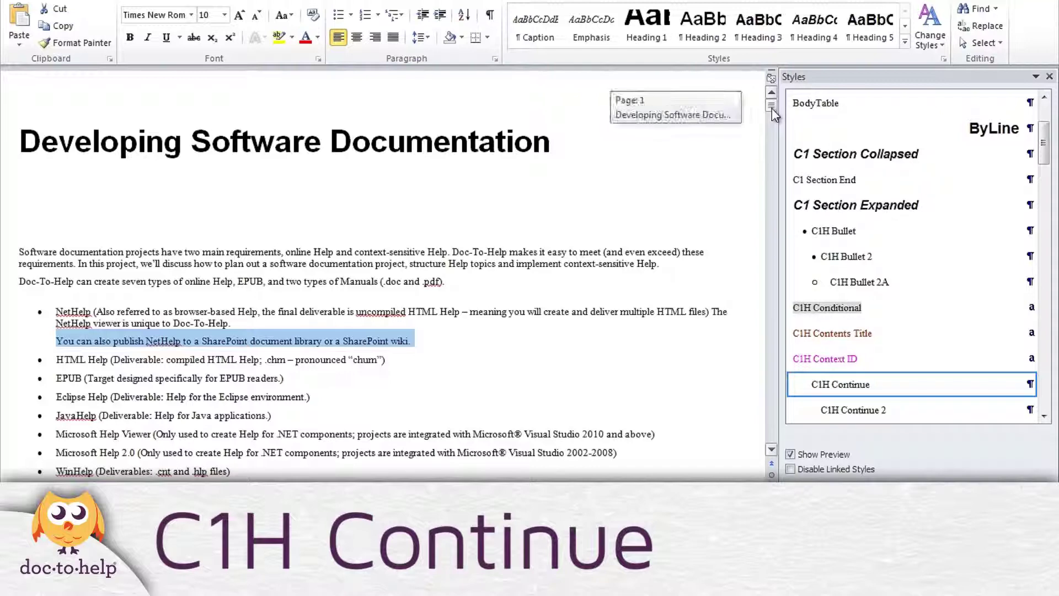
{"action": "left_click", "coordinate": [772, 450]}
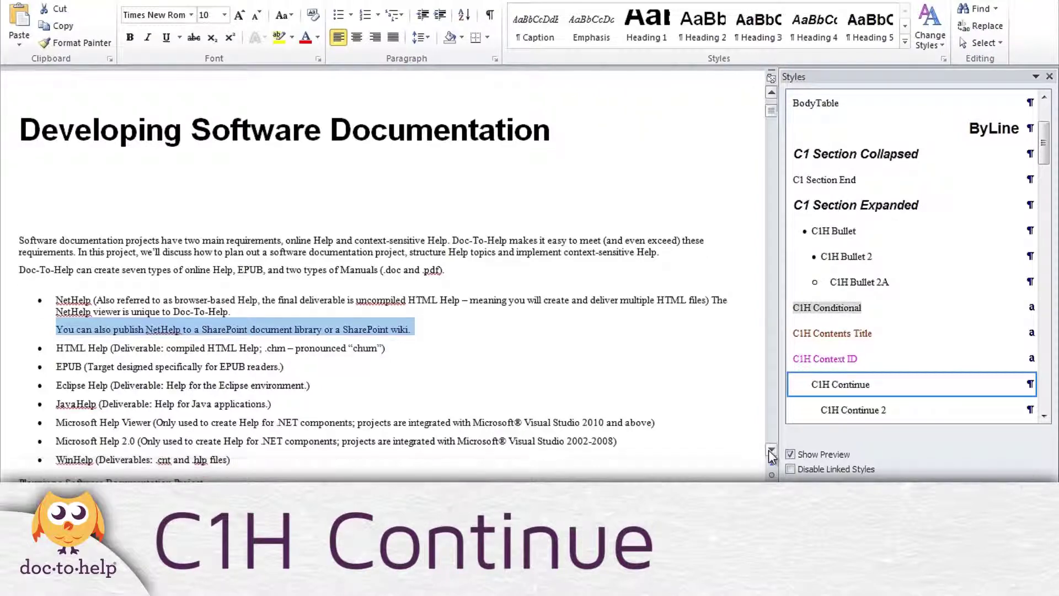
{"action": "left_click", "coordinate": [771, 451]}
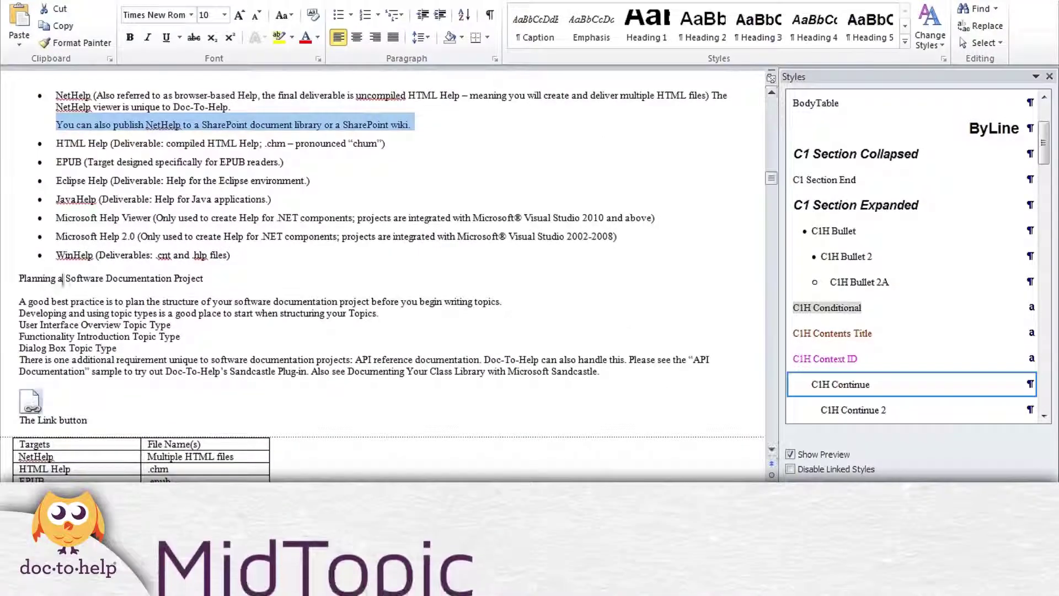
Apply MidTopic to 'Planning a Software Documentation Project' and select the paragraphs beneath it.
{"action": "left_click_drag", "start_coordinate": [21, 278], "coordinate": [201, 284]}
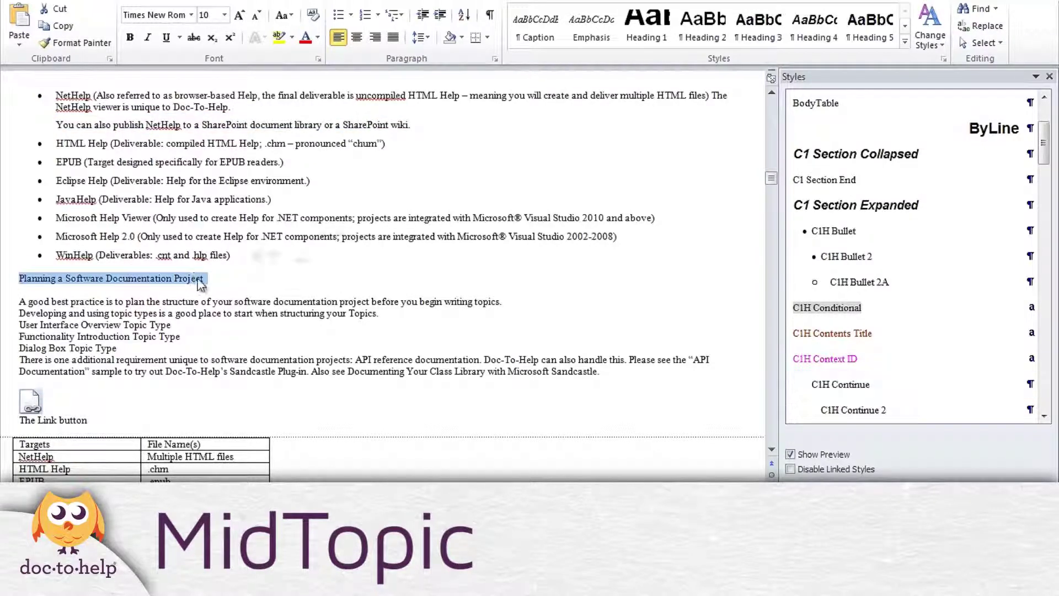
{"action": "left_click_drag", "start_coordinate": [1044, 142], "coordinate": [1036, 369]}
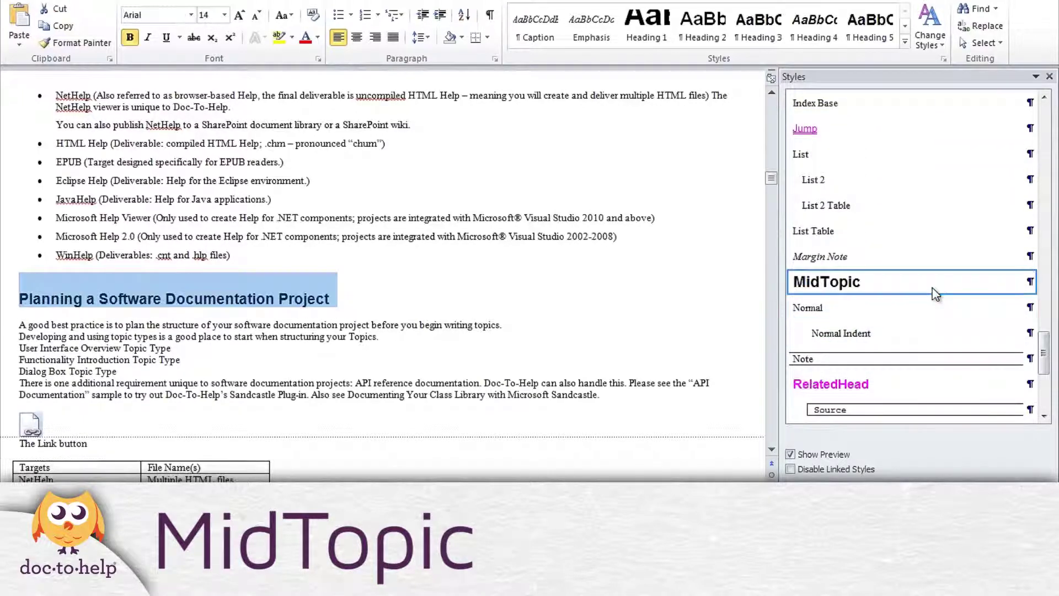
{"action": "left_click", "coordinate": [935, 288]}
{"action": "mouse_move", "coordinate": [16, 326]}
{"action": "left_mouse_down"}
{"action": "mouse_move", "coordinate": [252, 395]}
{"action": "mouse_move", "coordinate": [348, 402]}
{"action": "left_mouse_up"}
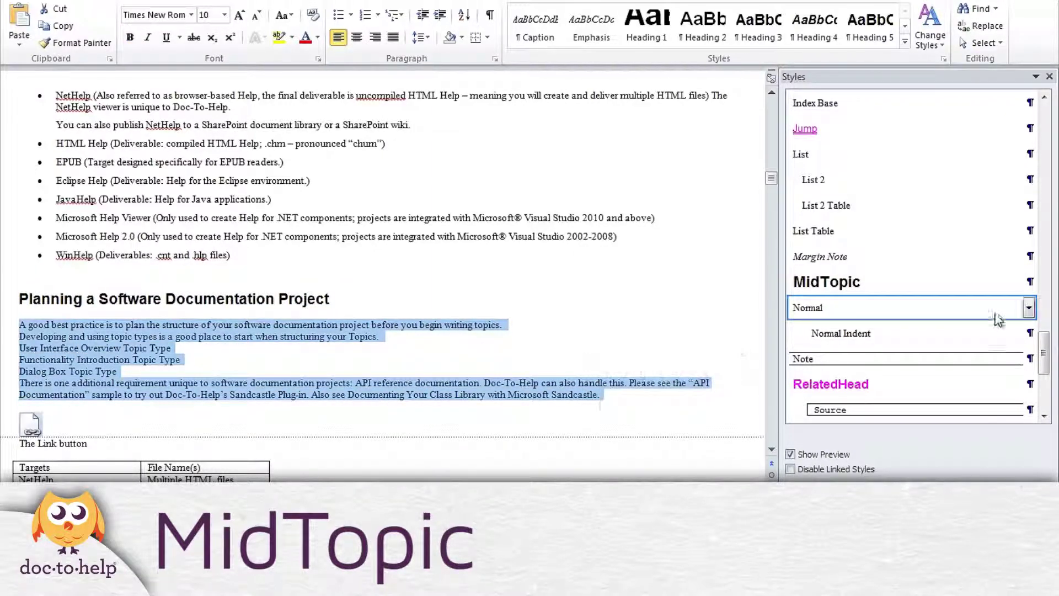
{"action": "left_click_drag", "start_coordinate": [1044, 354], "coordinate": [1045, 244]}
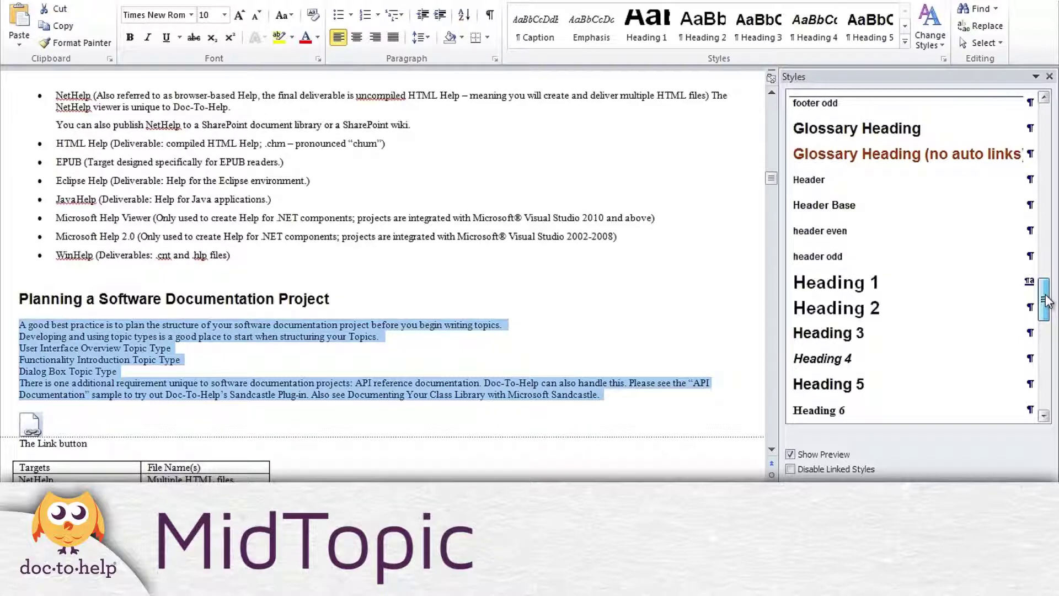
{"action": "left_click_drag", "start_coordinate": [1045, 244], "coordinate": [1045, 221]}
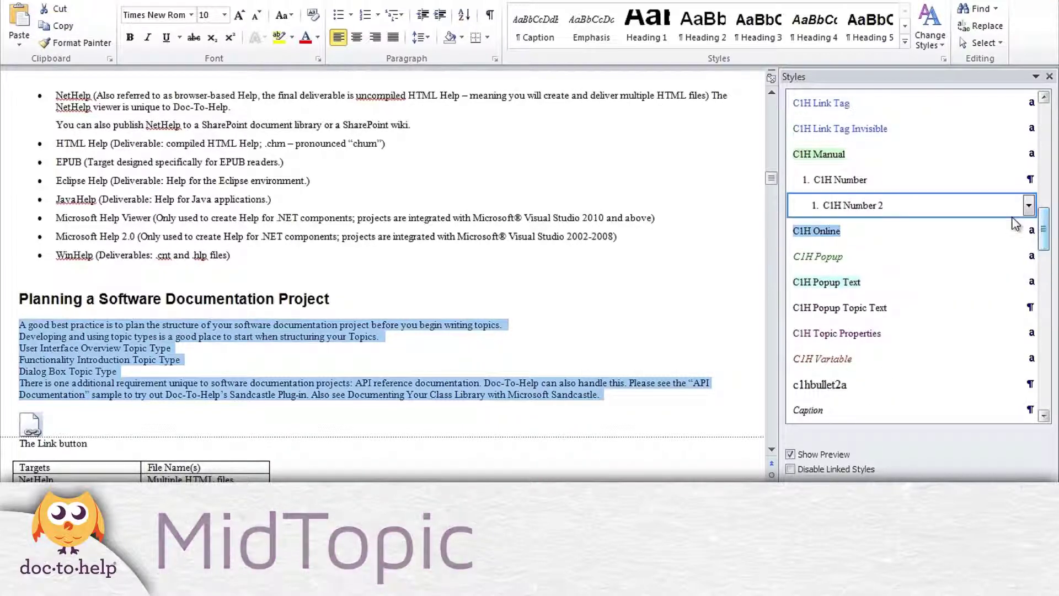
Apply C1H Number to the planning paragraphs and C1H Number 2 to the three topic types.
{"action": "left_click", "coordinate": [936, 191]}
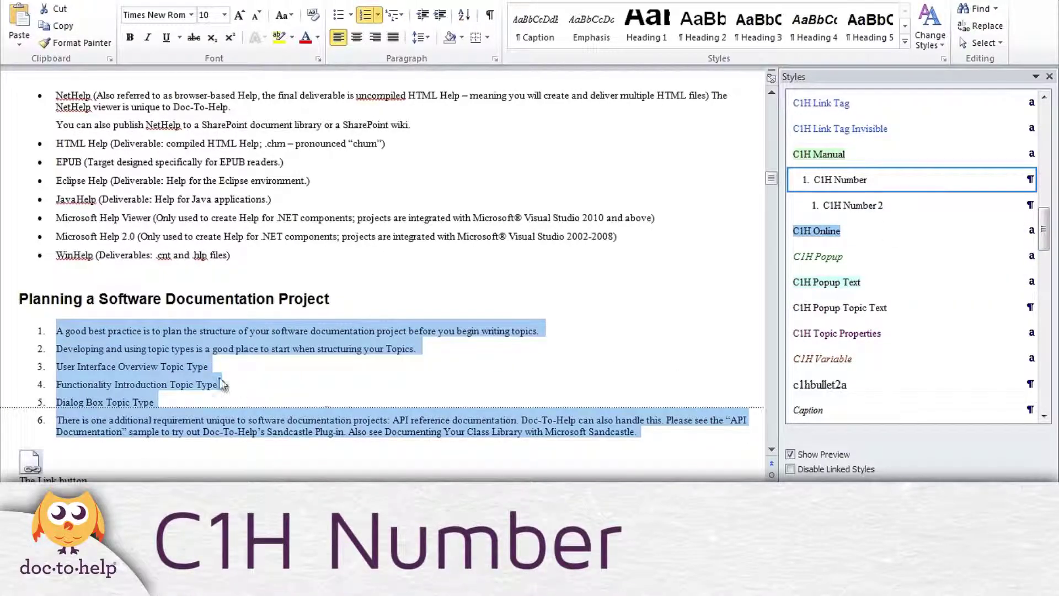
{"action": "left_click", "coordinate": [220, 383]}
{"action": "left_click_drag", "start_coordinate": [56, 366], "coordinate": [171, 398]}
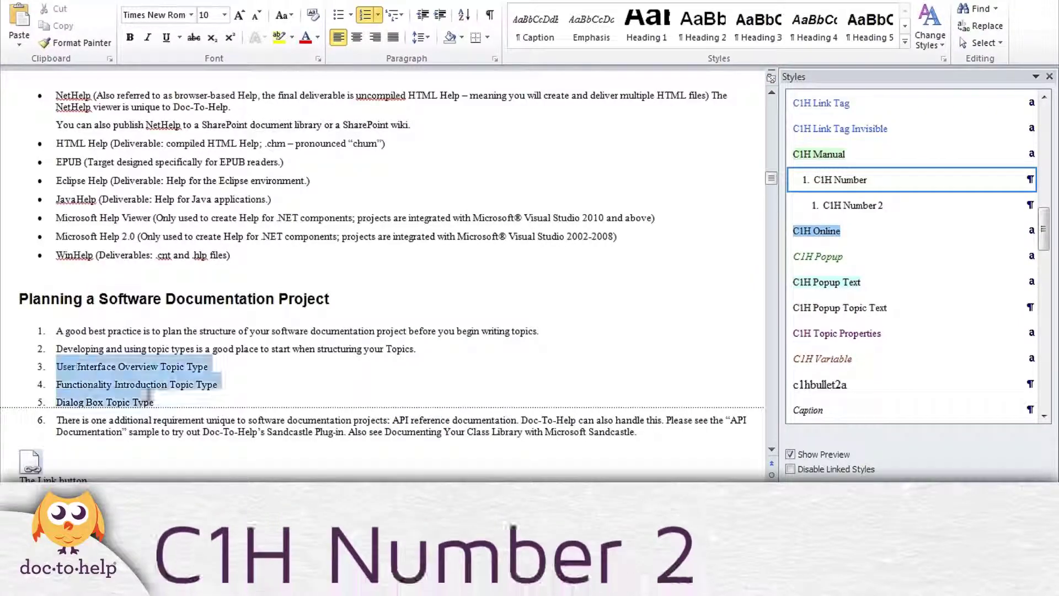
{"action": "mouse_move", "coordinate": [853, 205]}
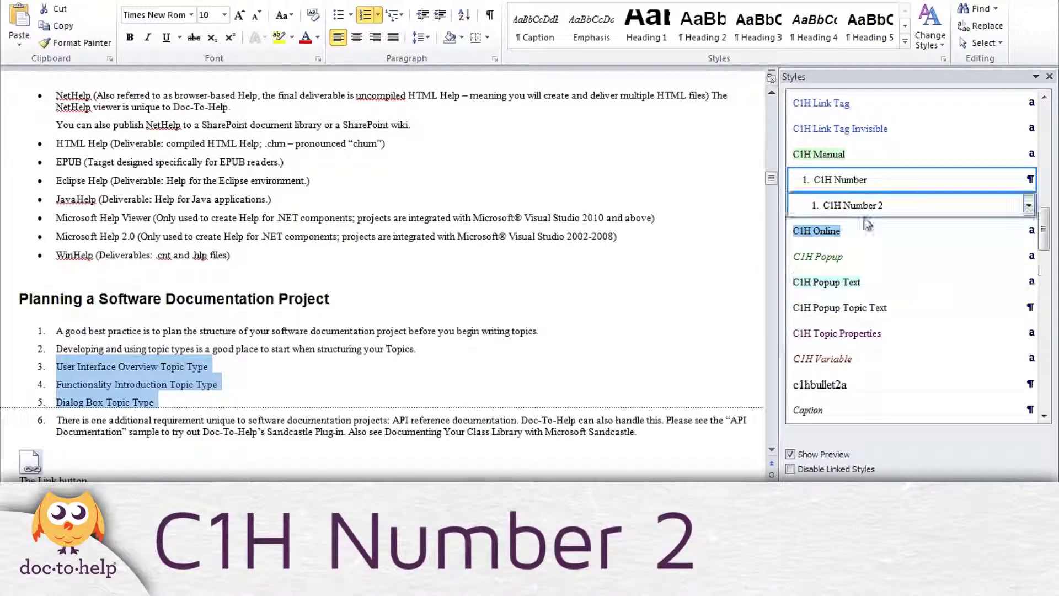
{"action": "left_click", "coordinate": [869, 213]}
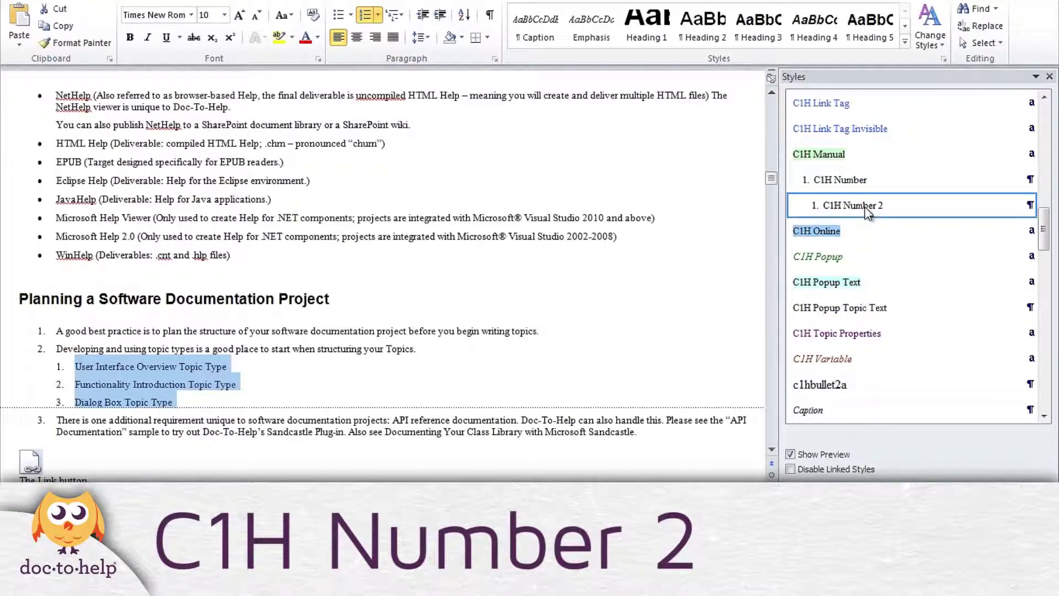
Make Functionality Introduction Topic Type an unnumbered C1H Continue 2 paragraph.
{"action": "left_click", "coordinate": [127, 394]}
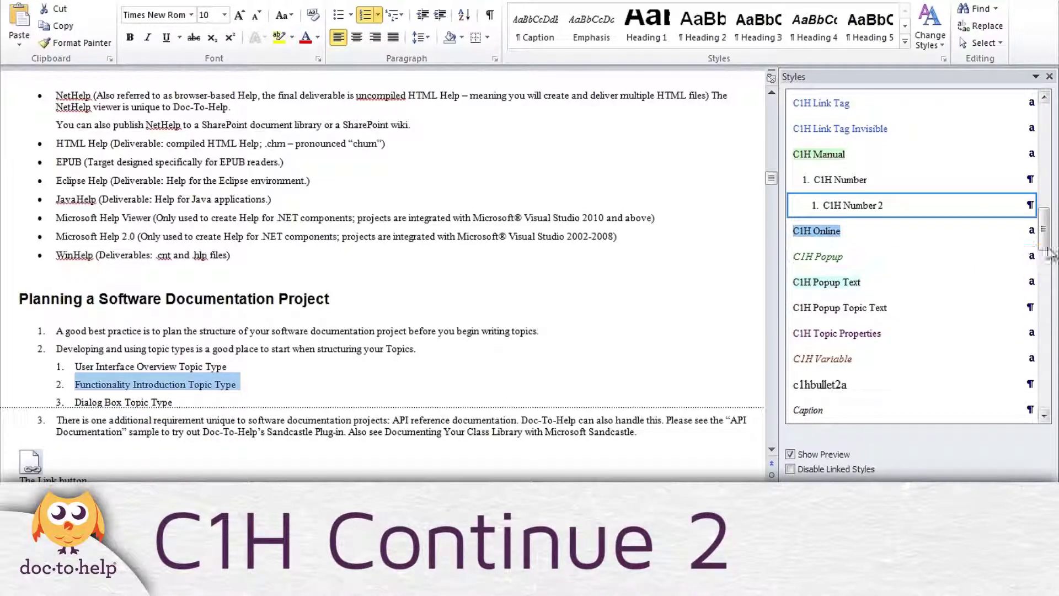
{"action": "left_click_drag", "start_coordinate": [1044, 241], "coordinate": [1054, 183]}
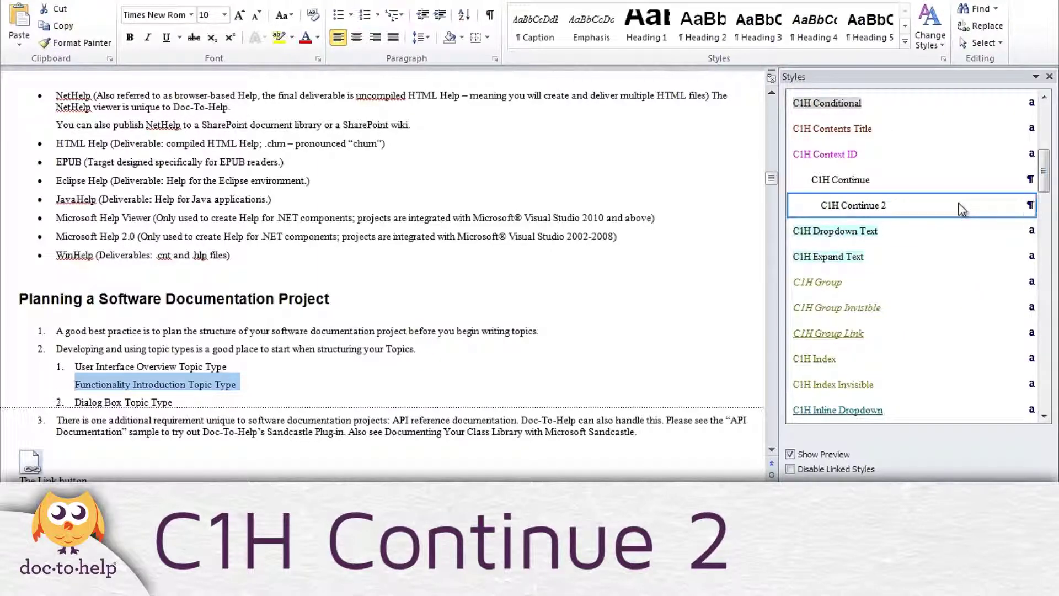
{"action": "left_click", "coordinate": [412, 419]}
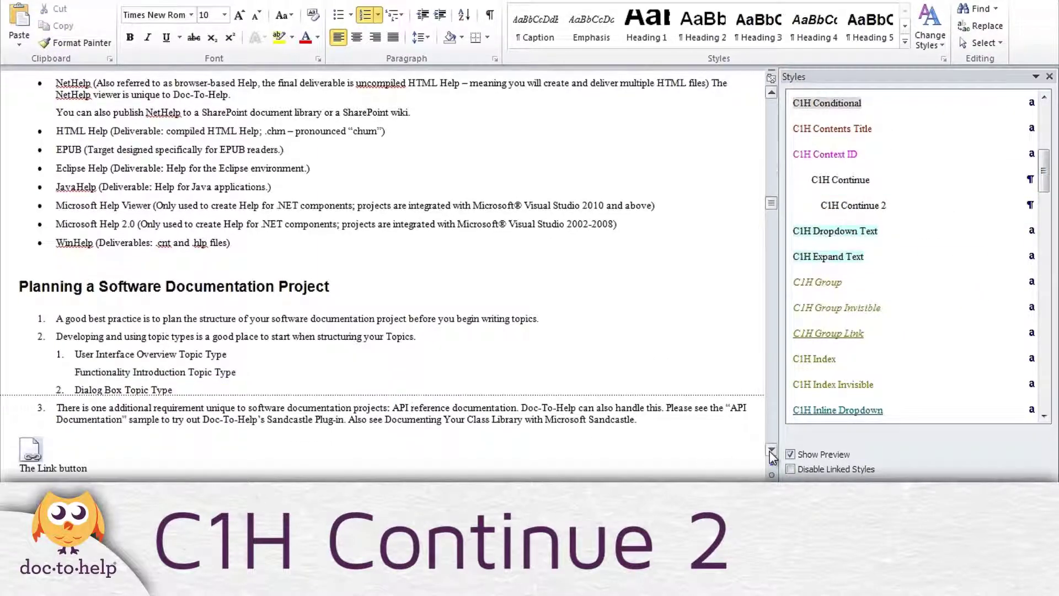
{"action": "scroll", "coordinate": [772, 459], "scroll_direction": "down", "scroll_amount": 6}
{"action": "left_click_drag", "start_coordinate": [19, 269], "coordinate": [88, 270]}
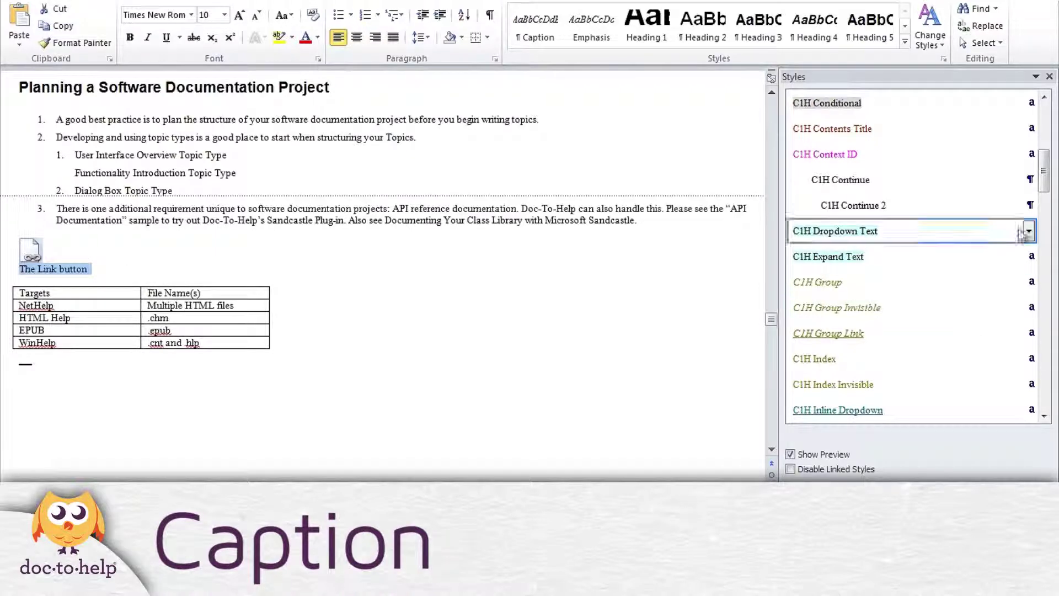
Style The Link button as Caption and the table's header row as TableHeading.
{"action": "left_click_drag", "start_coordinate": [1048, 186], "coordinate": [1047, 253]}
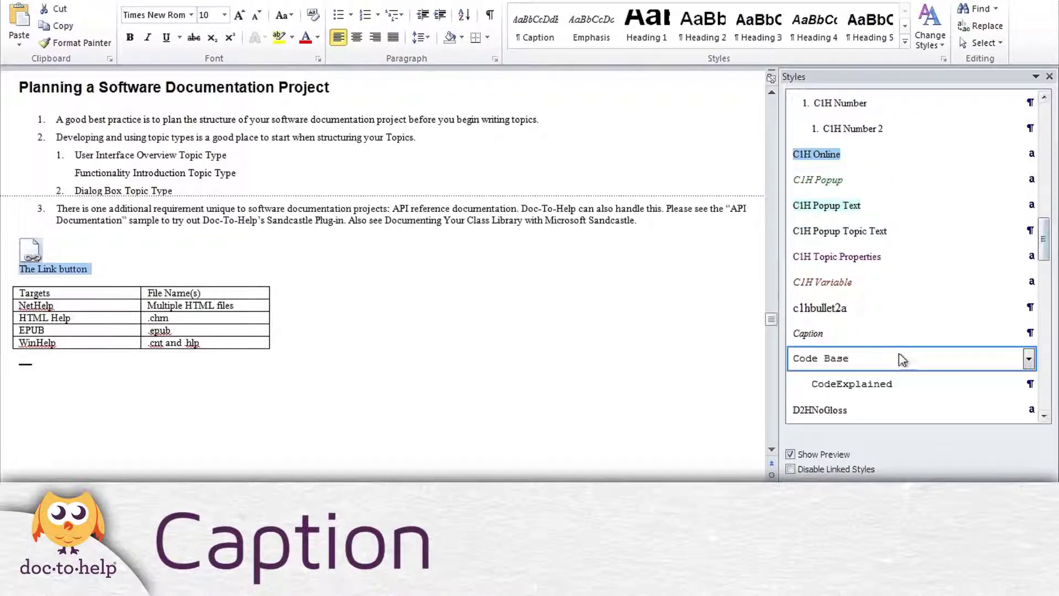
{"action": "left_click", "coordinate": [888, 338]}
{"action": "left_click_drag", "start_coordinate": [19, 305], "coordinate": [205, 304]}
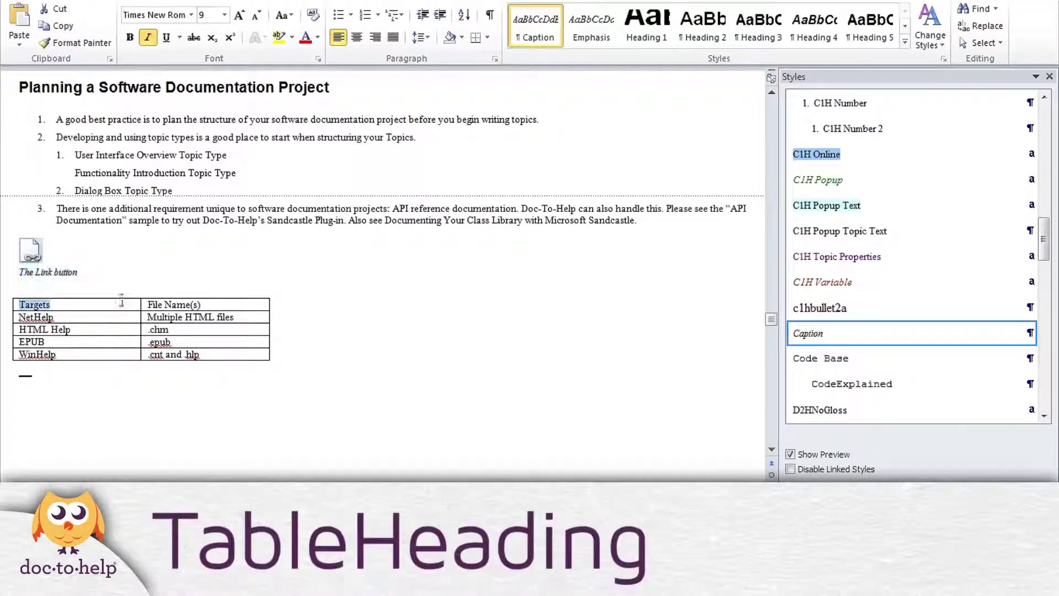
{"action": "left_click_drag", "start_coordinate": [1044, 239], "coordinate": [1047, 380]}
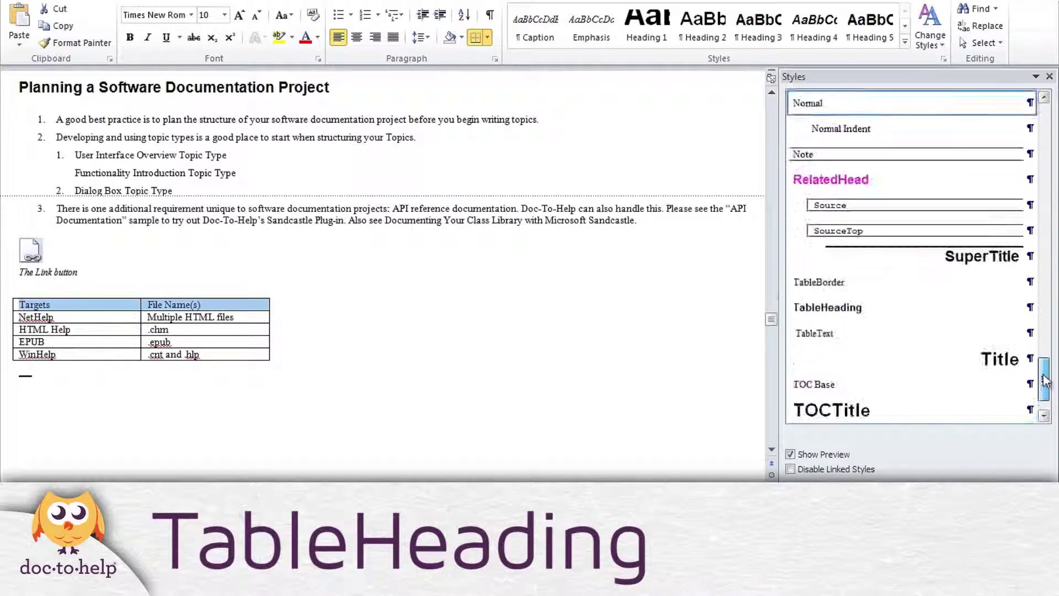
{"action": "left_click", "coordinate": [936, 315]}
Apply the TableText style to the table's body rows.
{"action": "left_click", "coordinate": [24, 324]}
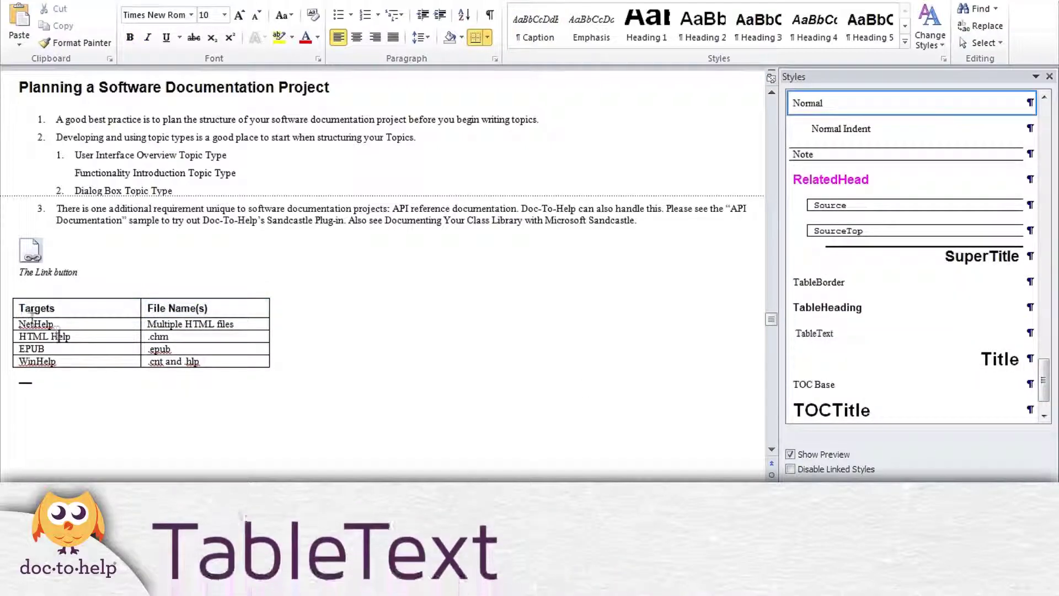
{"action": "left_click_drag", "start_coordinate": [94, 330], "coordinate": [188, 346]}
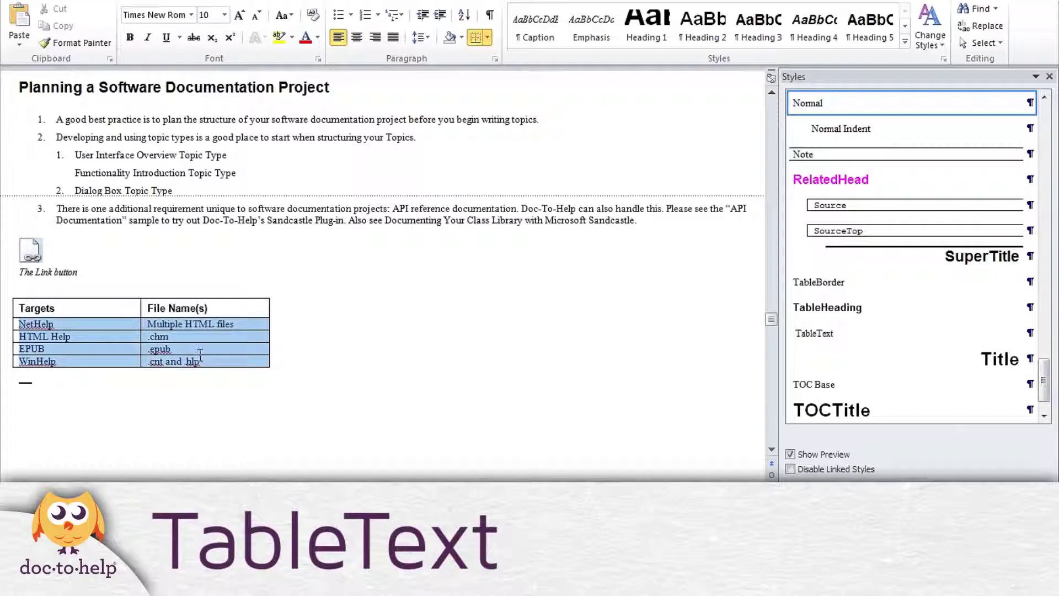
{"action": "left_click", "coordinate": [863, 338]}
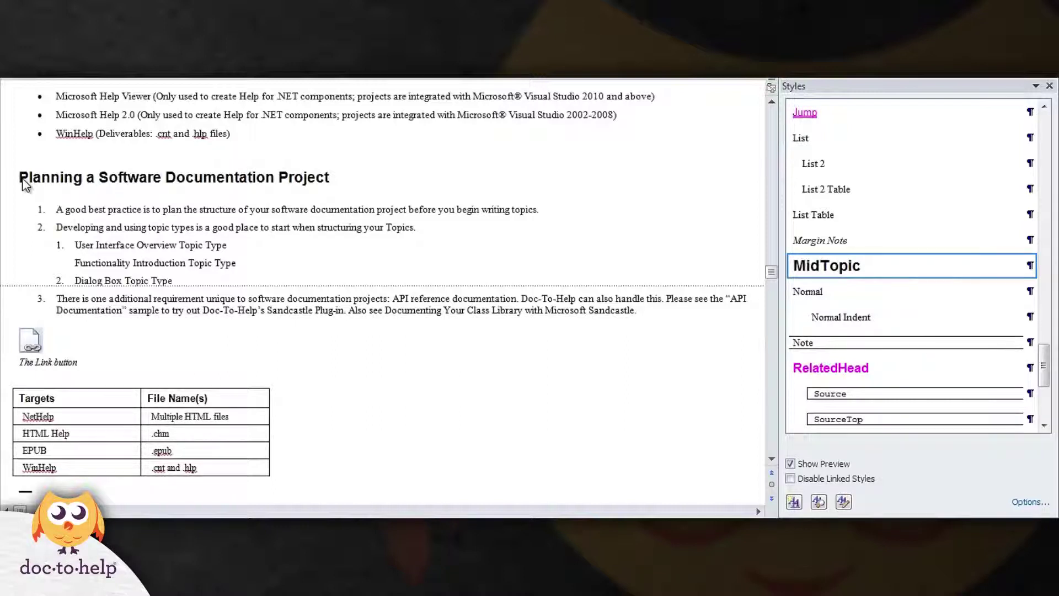
Clear All formatting from the 'Planning a Software Documentation Project' heading via the Styles pane.
{"action": "triple_click", "coordinate": [40, 181]}
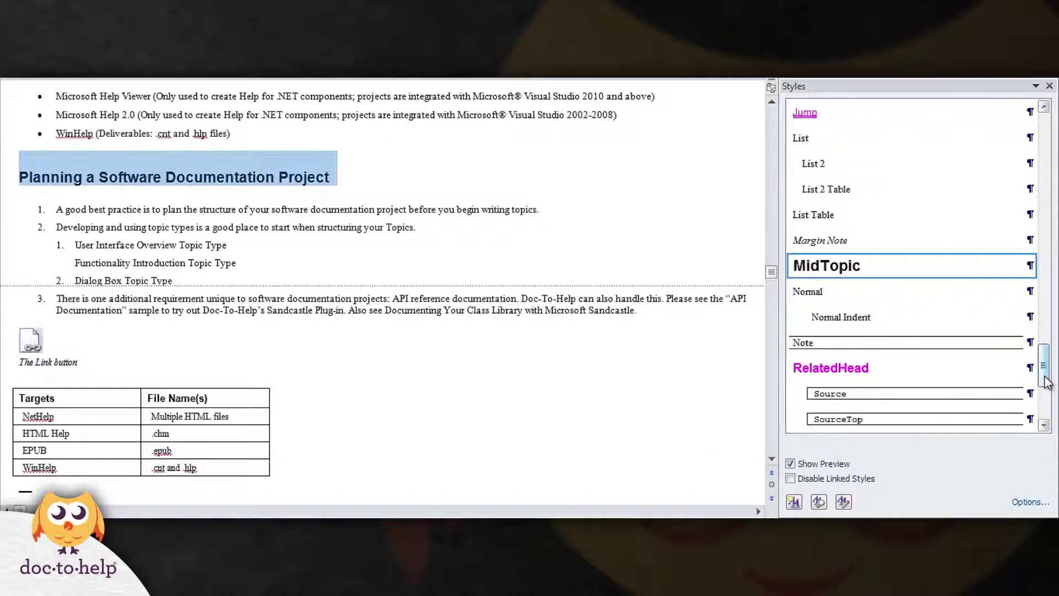
{"action": "left_click_drag", "start_coordinate": [1046, 382], "coordinate": [1040, 140]}
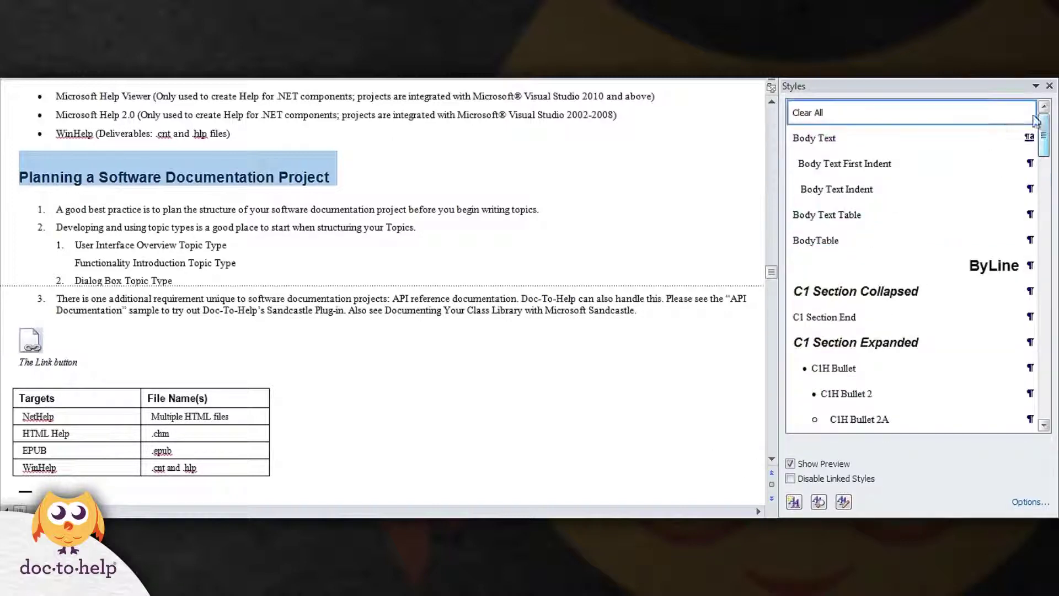
{"action": "left_click", "coordinate": [964, 116]}
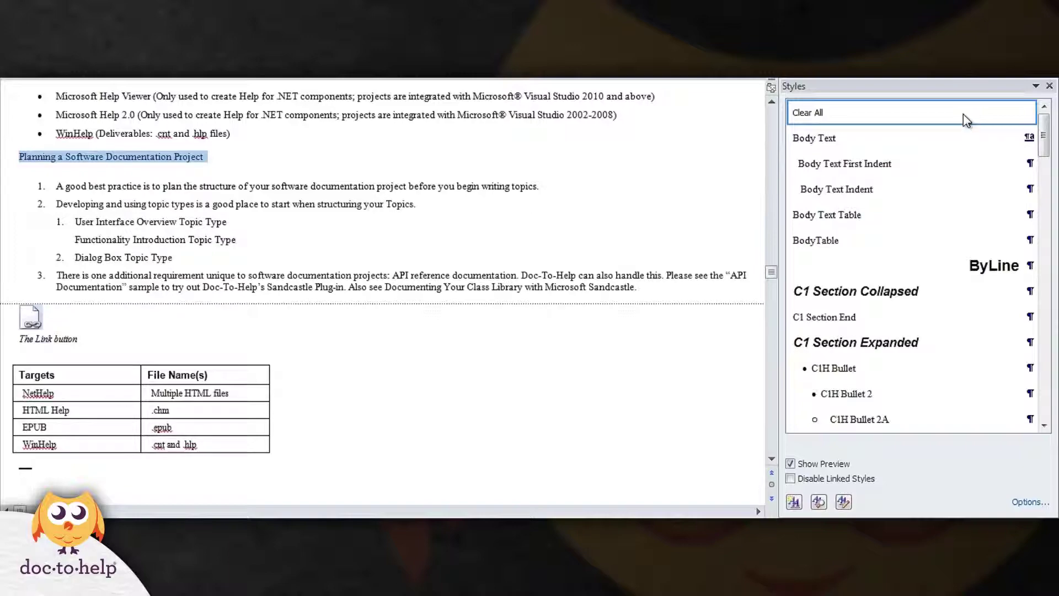